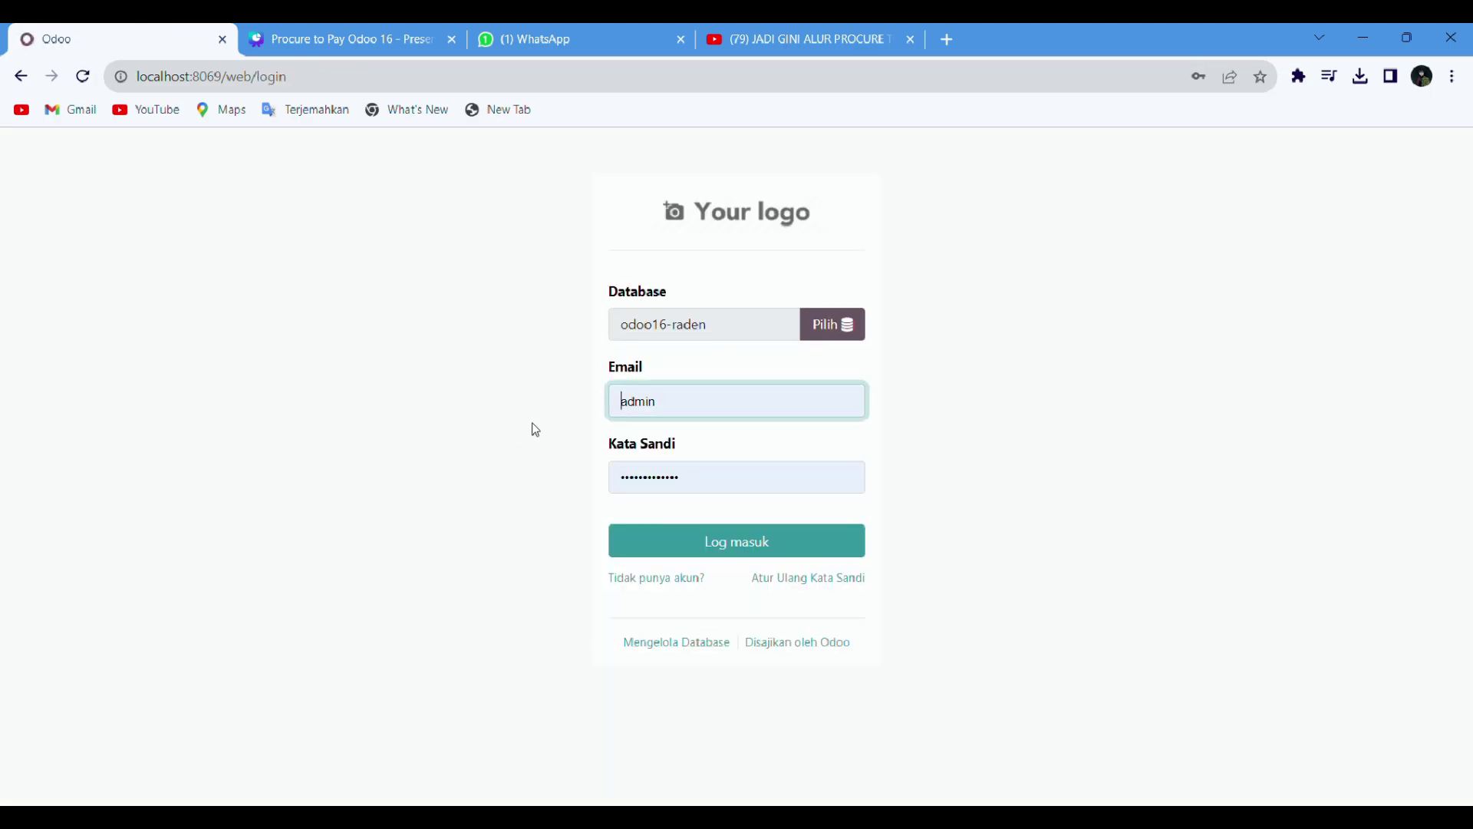
Step: Replace the saved password with the administrator password and log in
key(ctrl+a)
key(BackSpace)
text(admin)
key(Return)
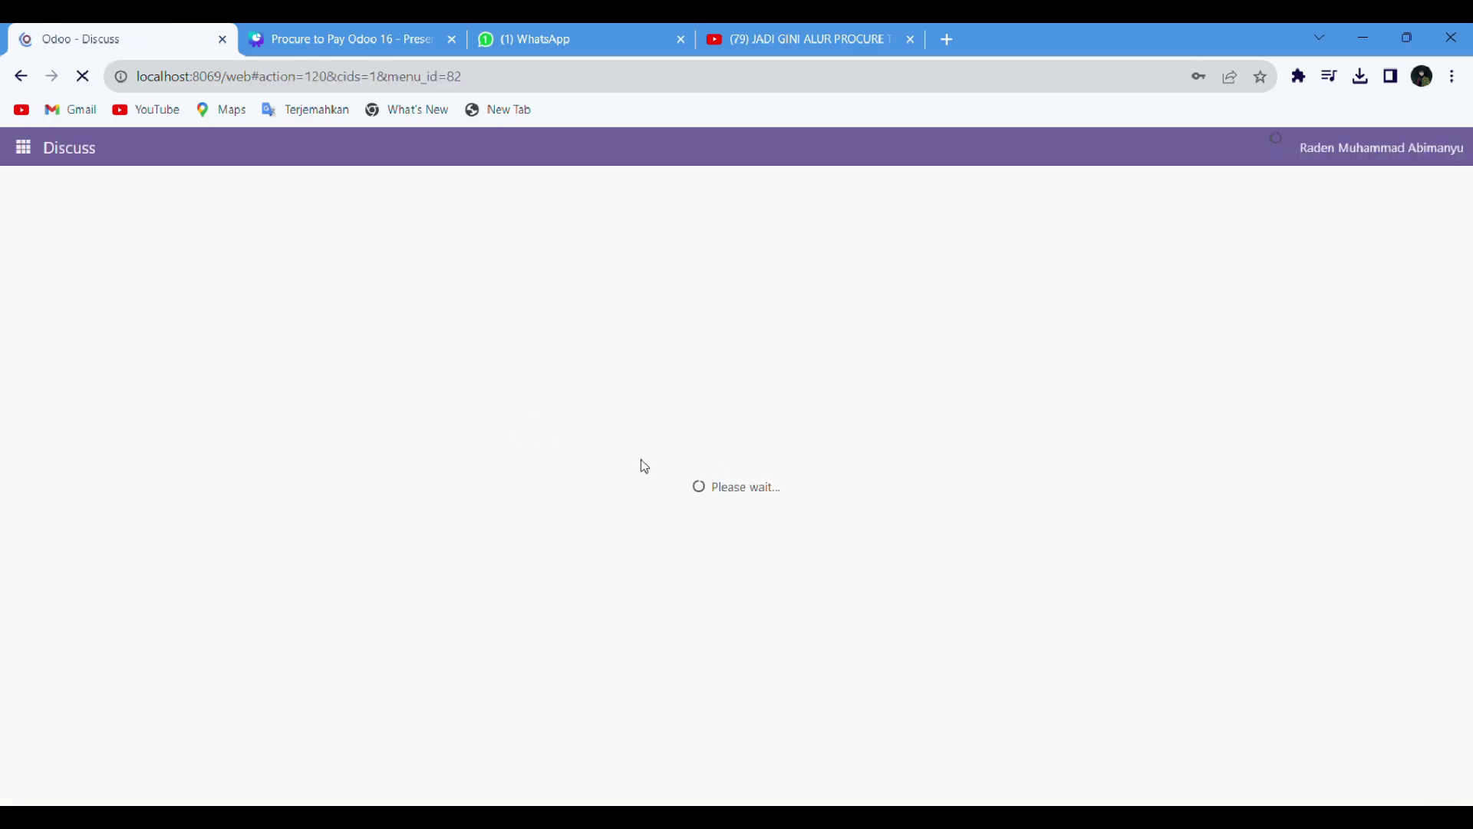
Step: Dismiss Chrome's password alert and show the Apps overview of installed modules
click(898, 335)
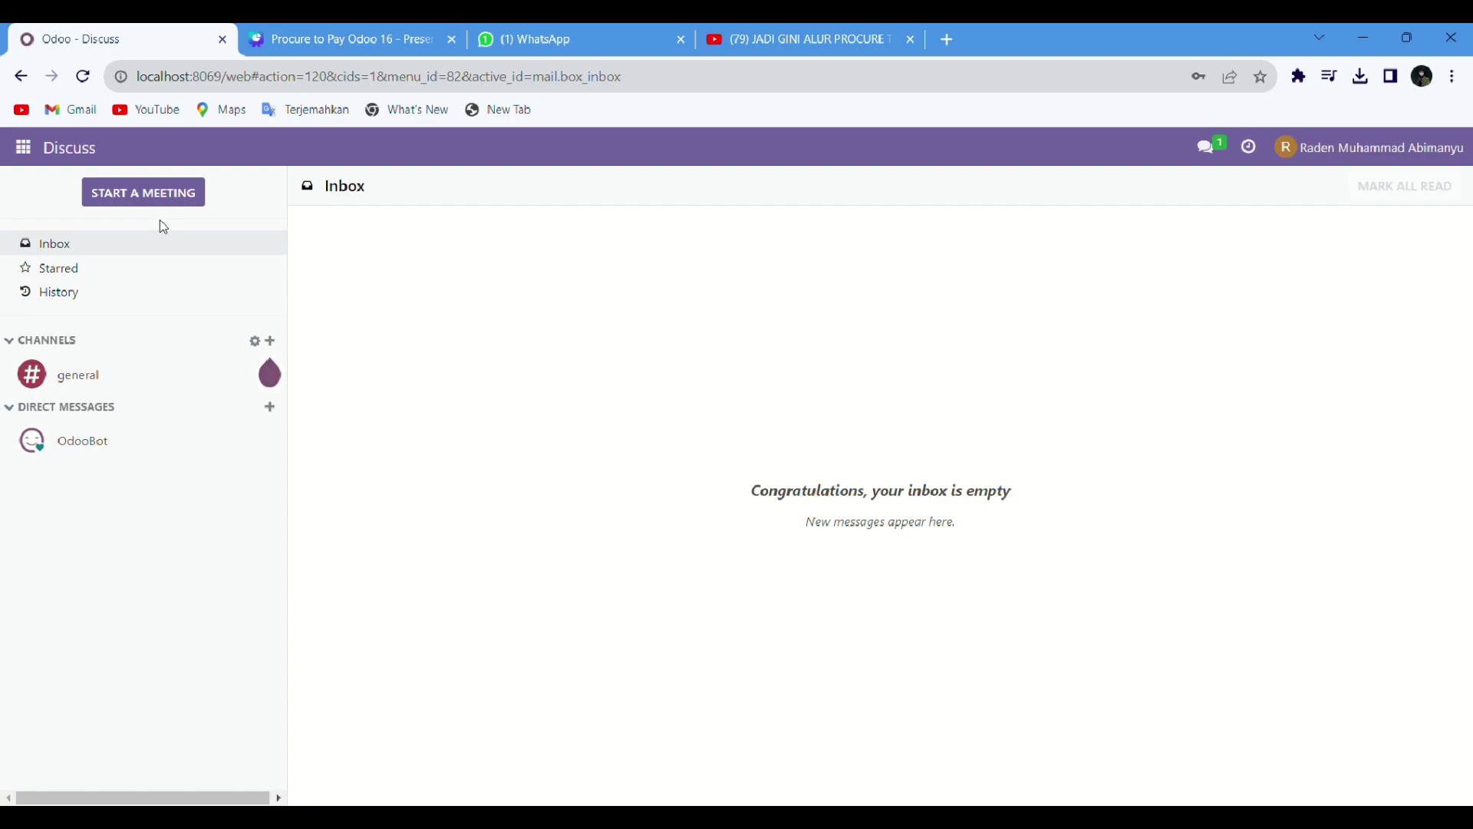
click(24, 148)
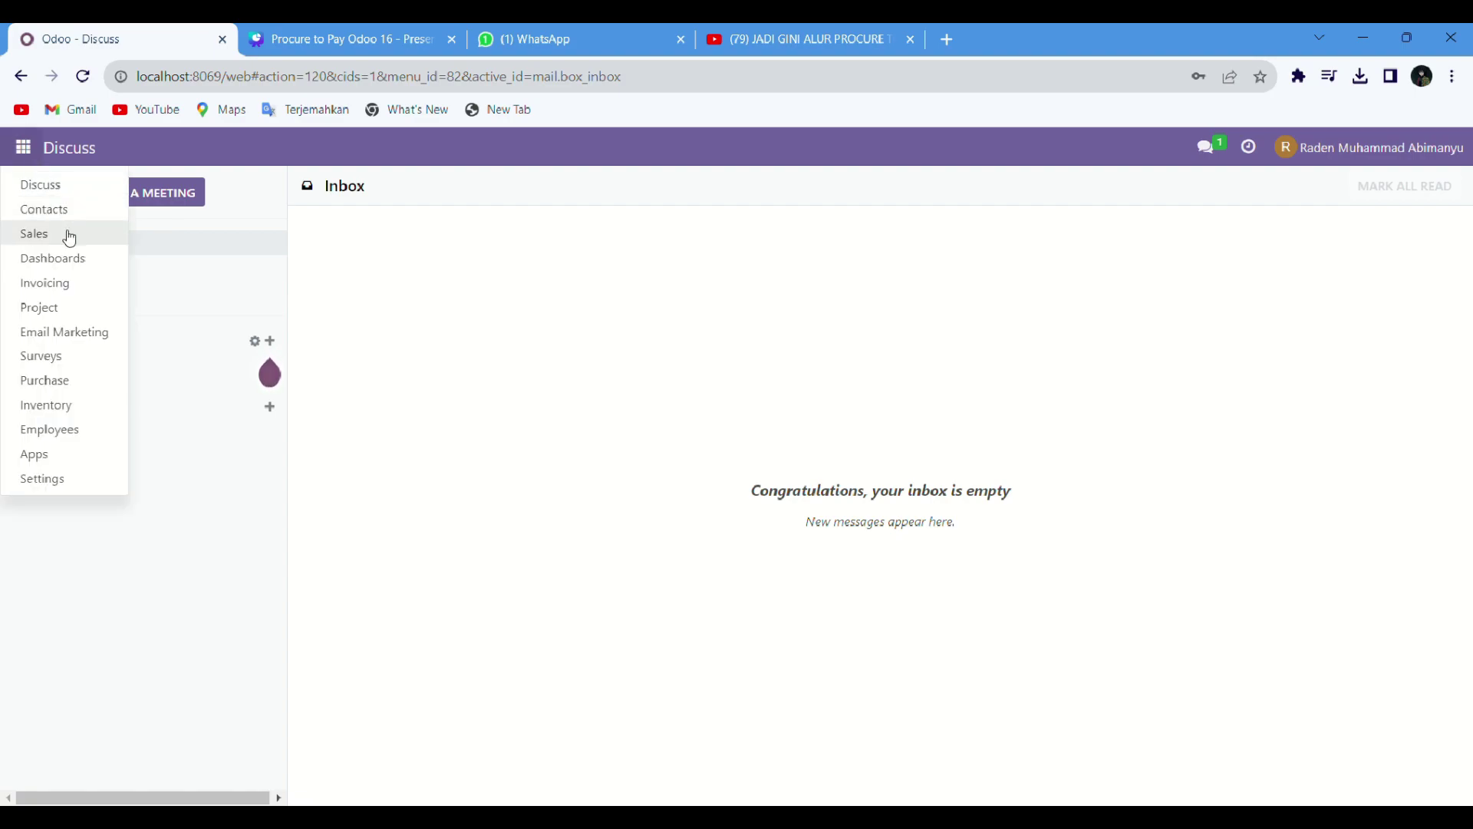
click(73, 456)
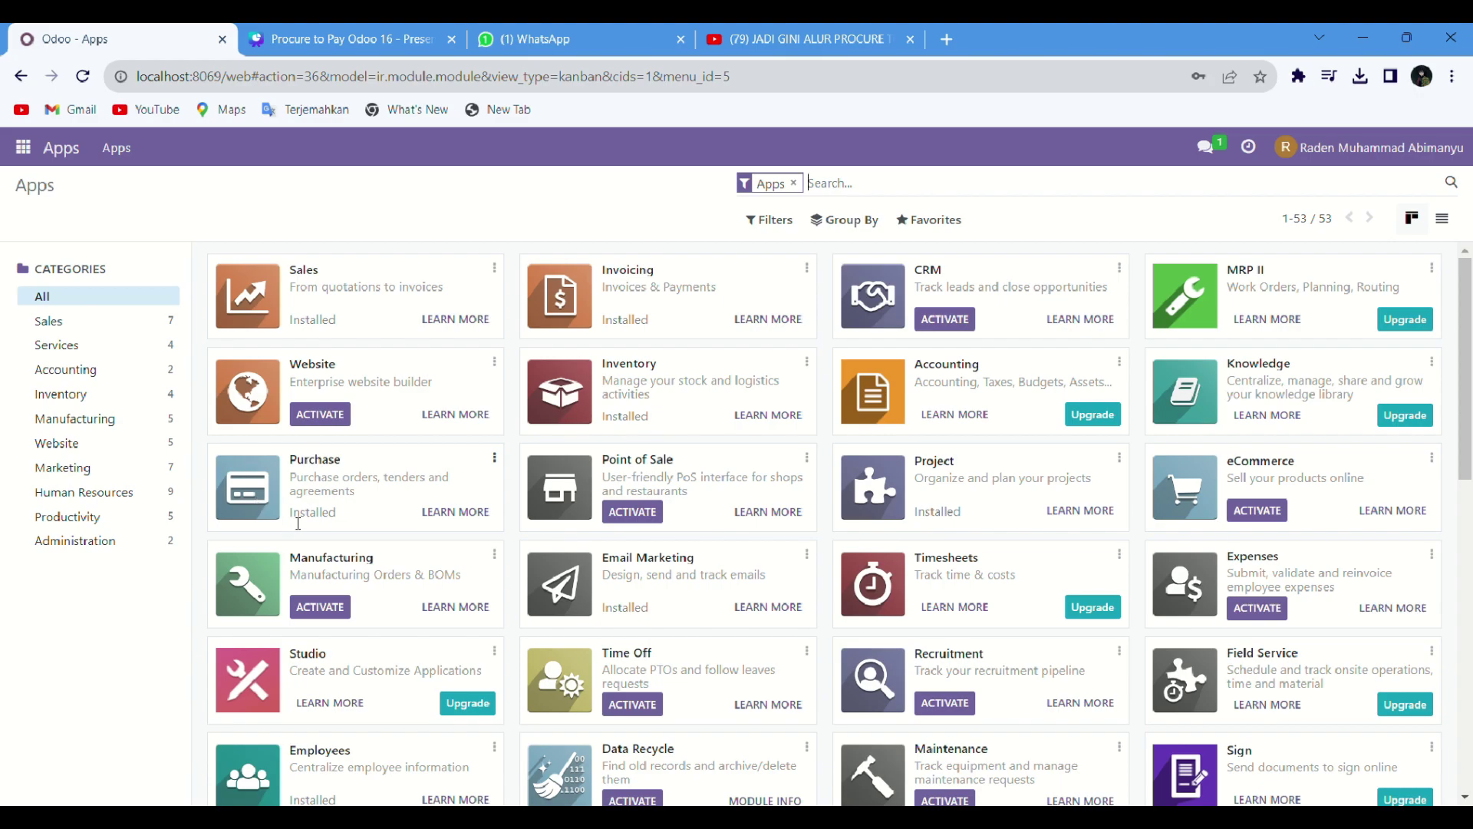
Step: Highlight that the Invoicing app is installed
click(615, 327)
drag(615, 327, 674, 329)
click(146, 246)
Step: Go to Settings and open Users & Companies > Users
click(23, 148)
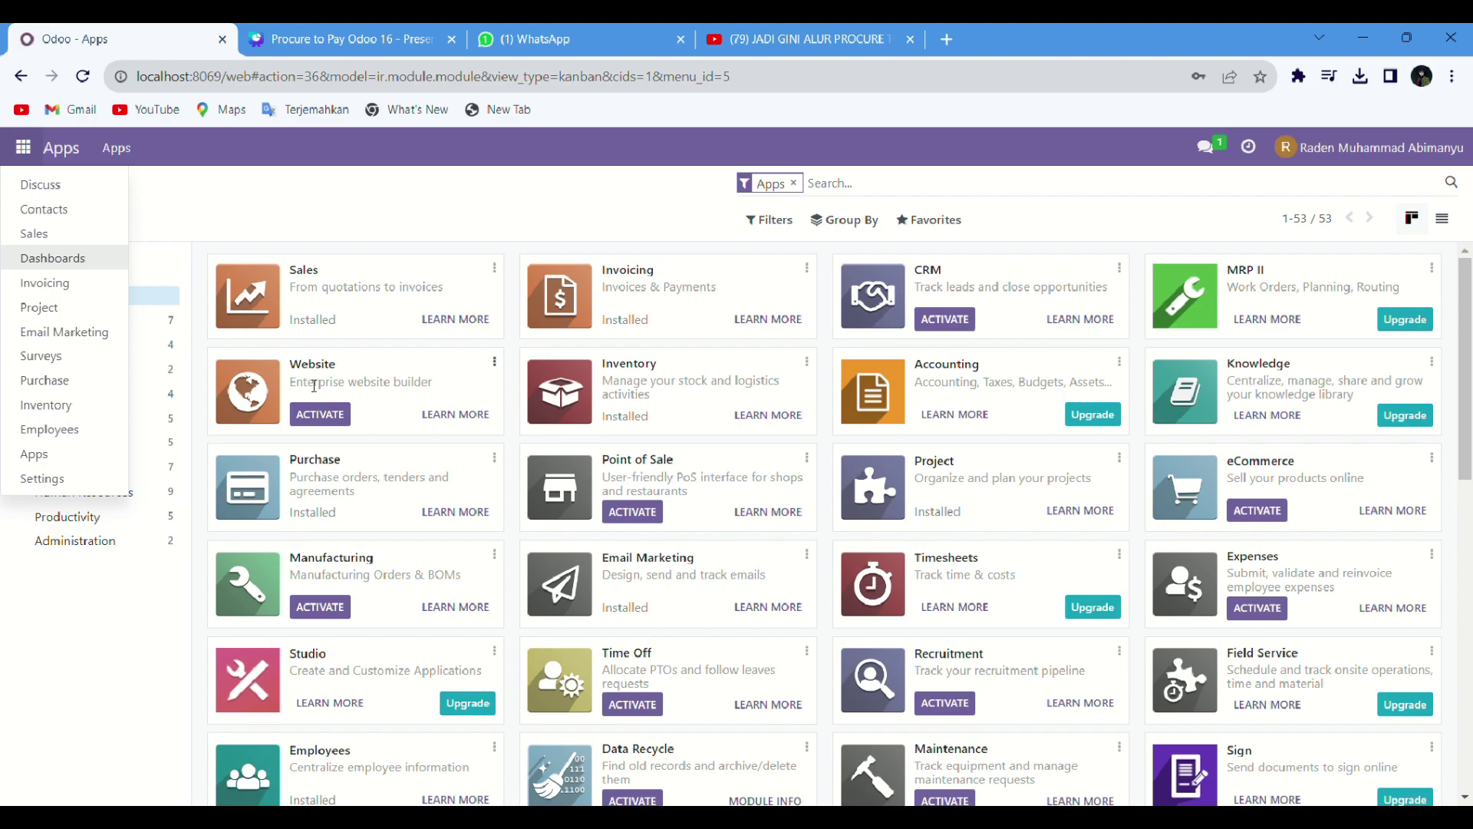
click(91, 489)
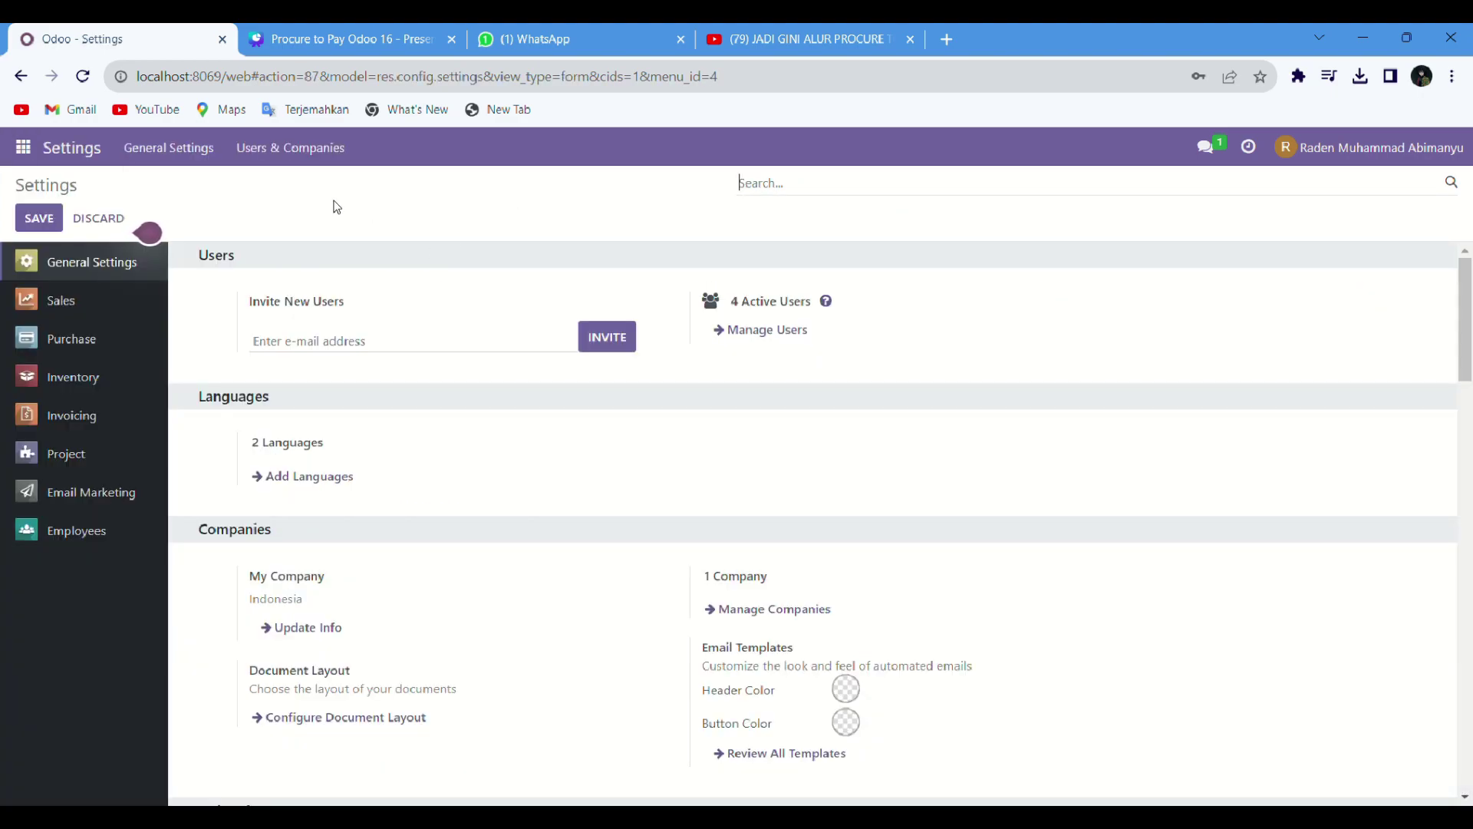
click(259, 154)
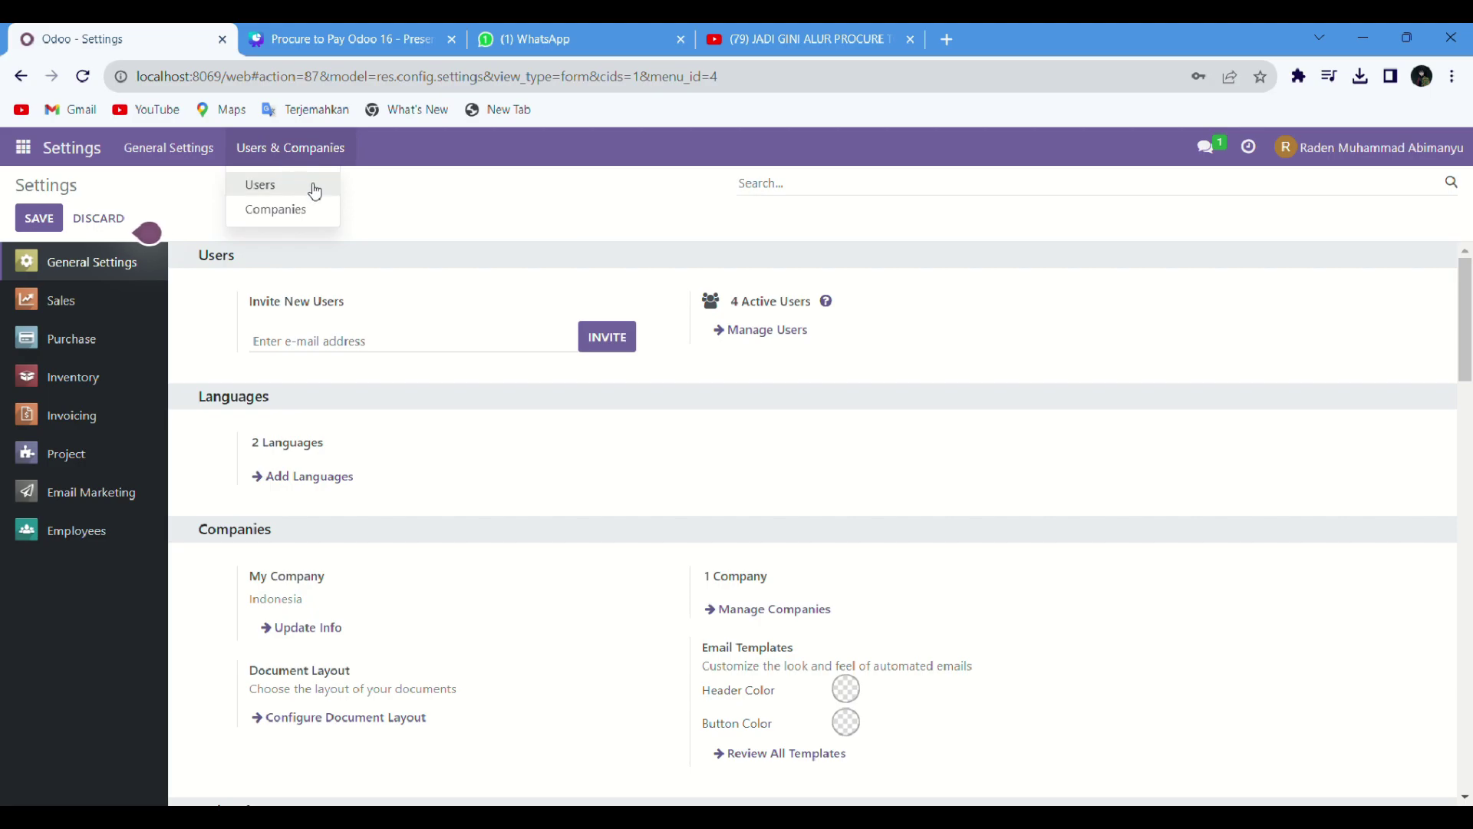
click(311, 188)
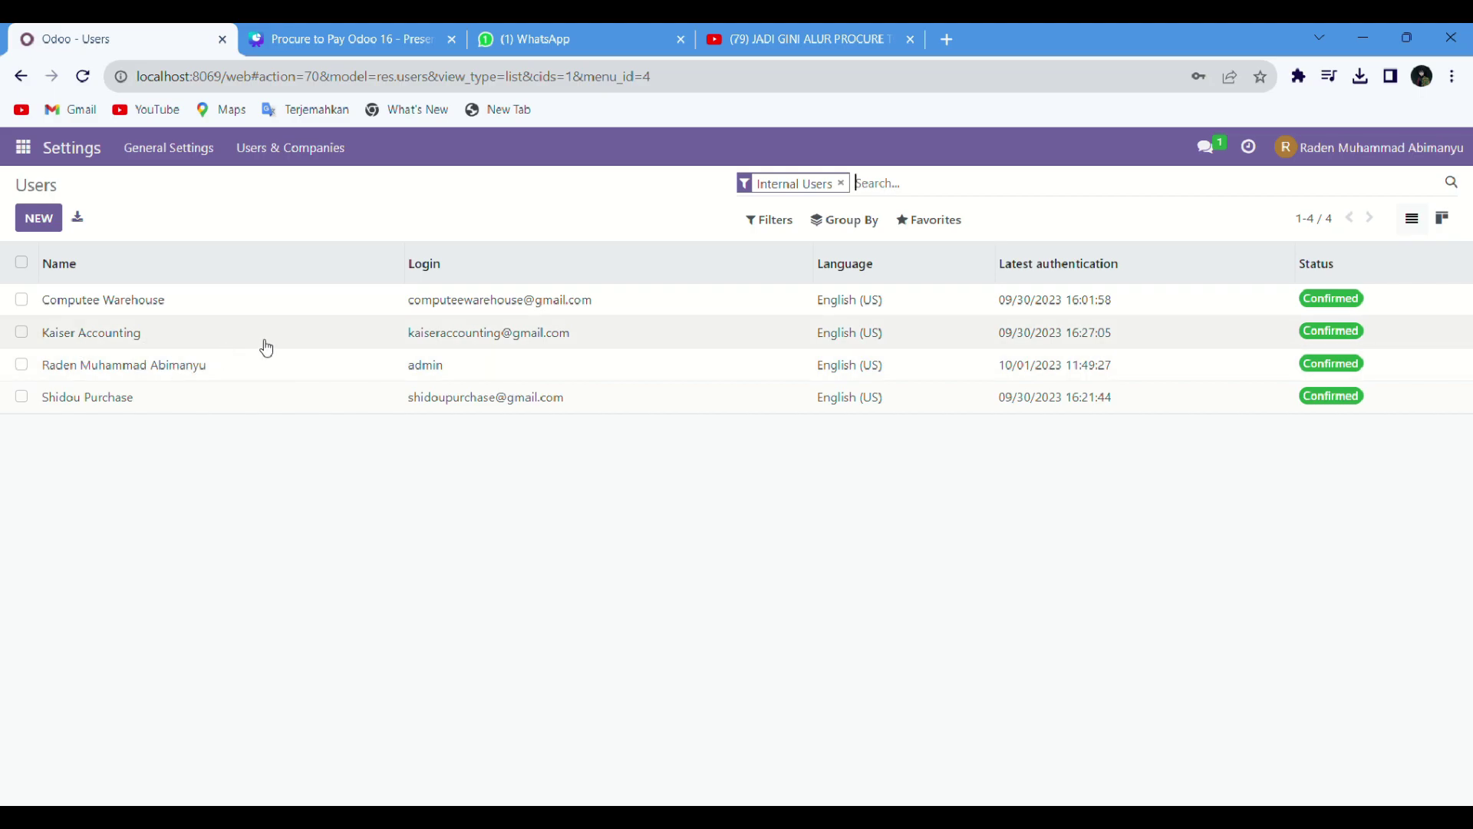
click(181, 311)
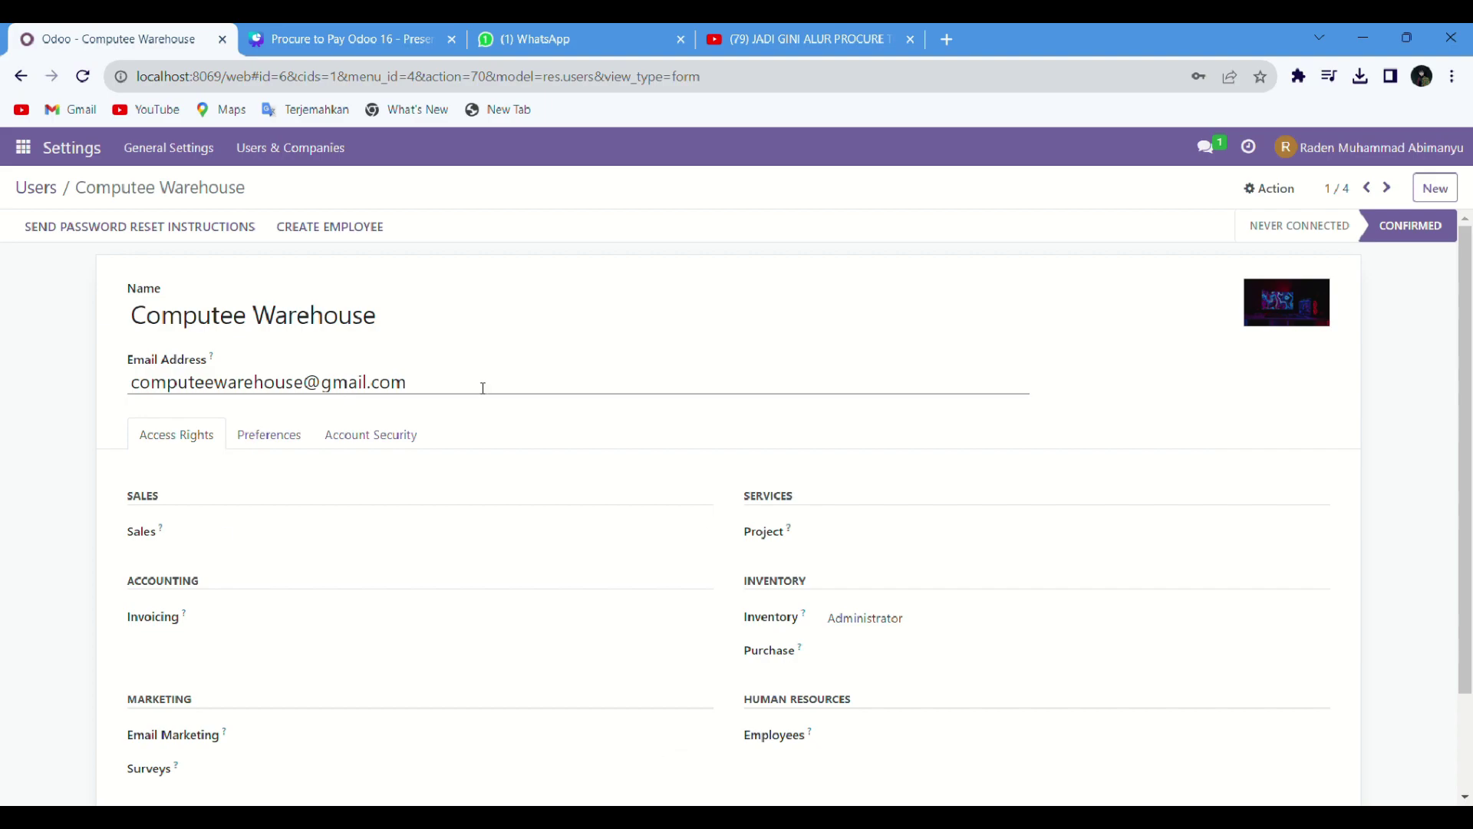
scroll(267, 563, down, 1)
scroll(258, 592, up, 1)
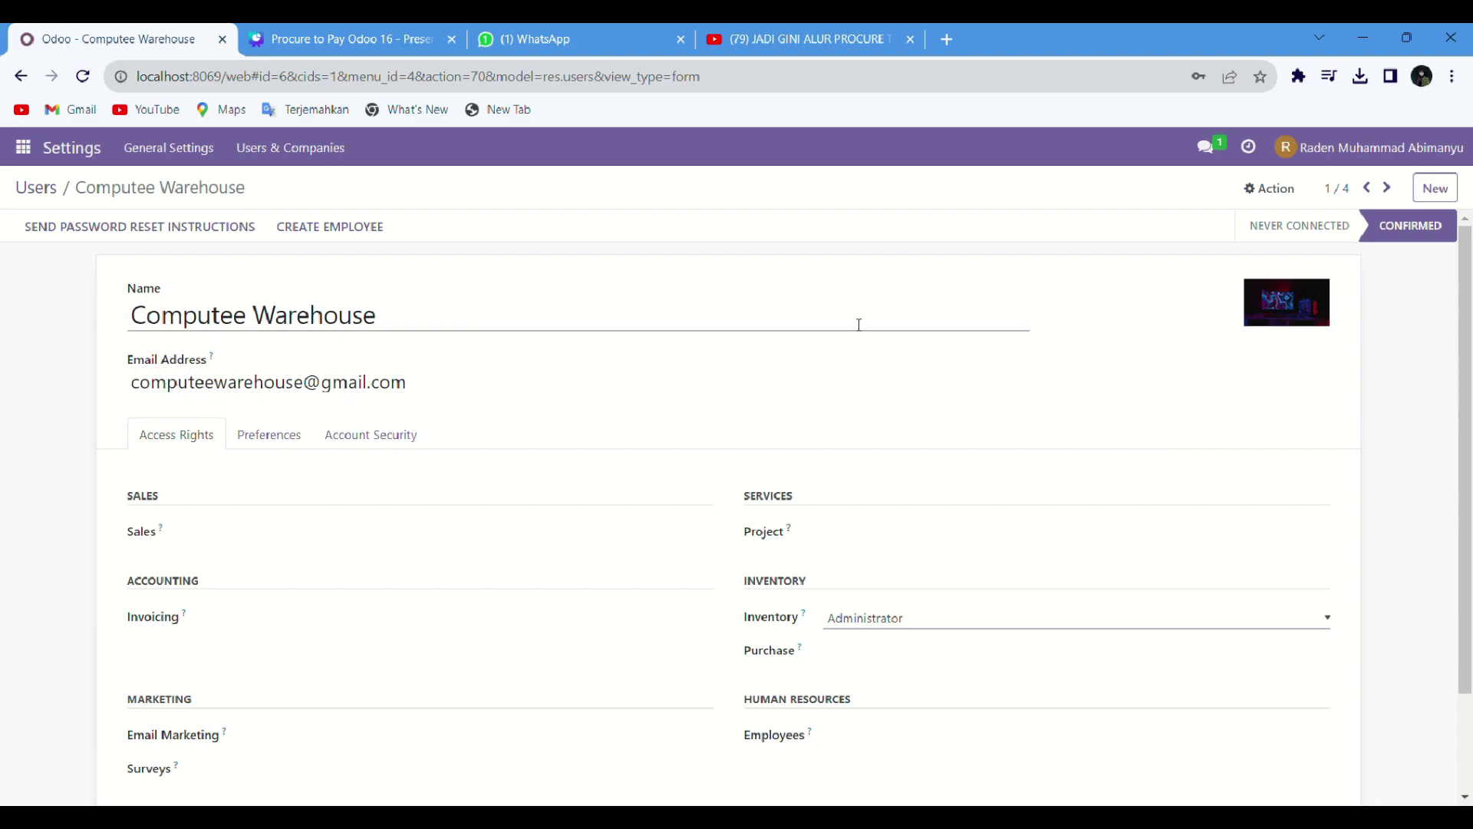
mouse_move(1301, 322)
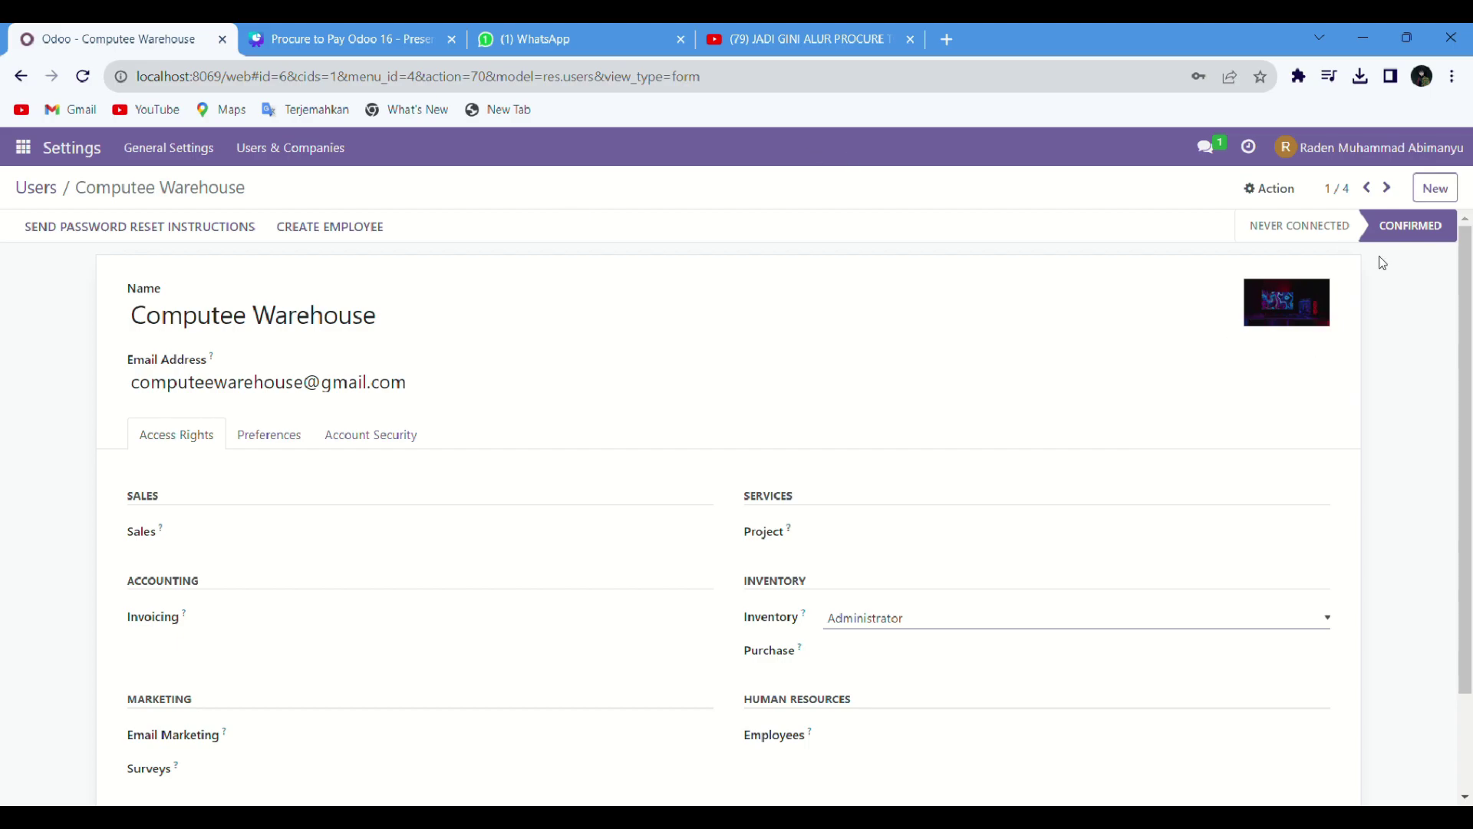
click(293, 148)
click(299, 181)
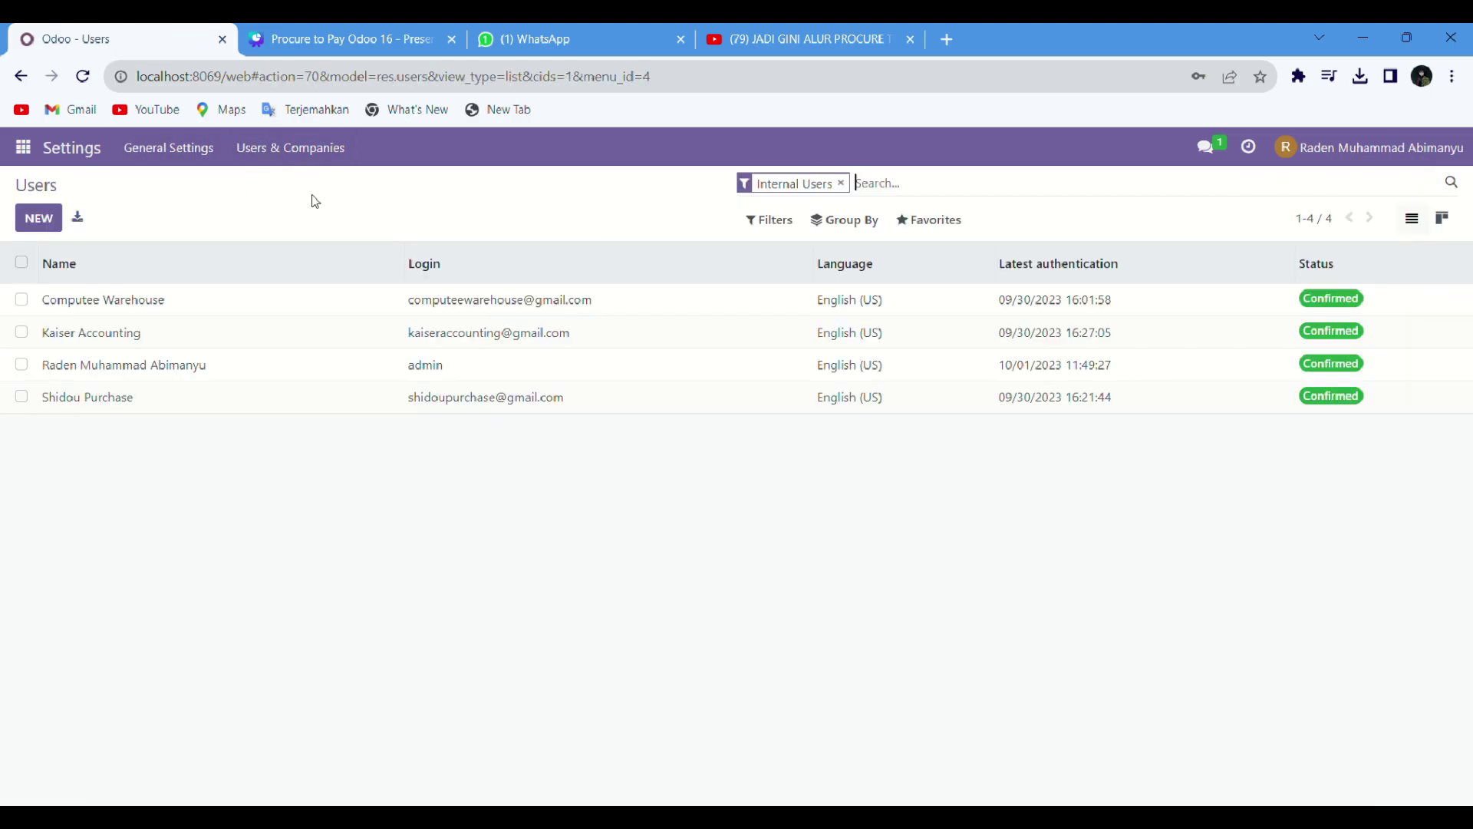
click(246, 341)
scroll(603, 655, down, 3)
scroll(461, 675, up, 3)
scroll(314, 538, down, 3)
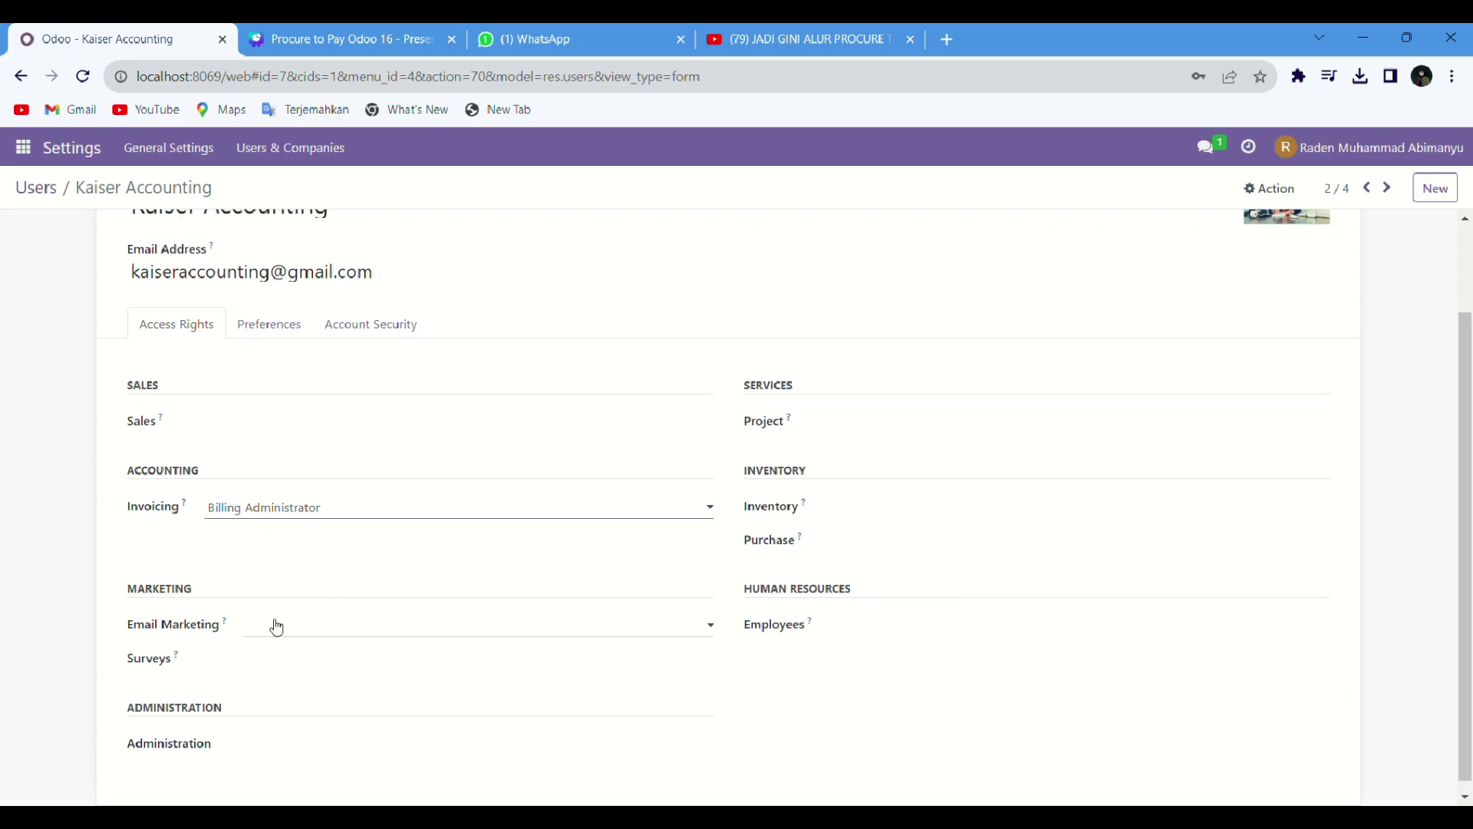
scroll(652, 790, up, 2)
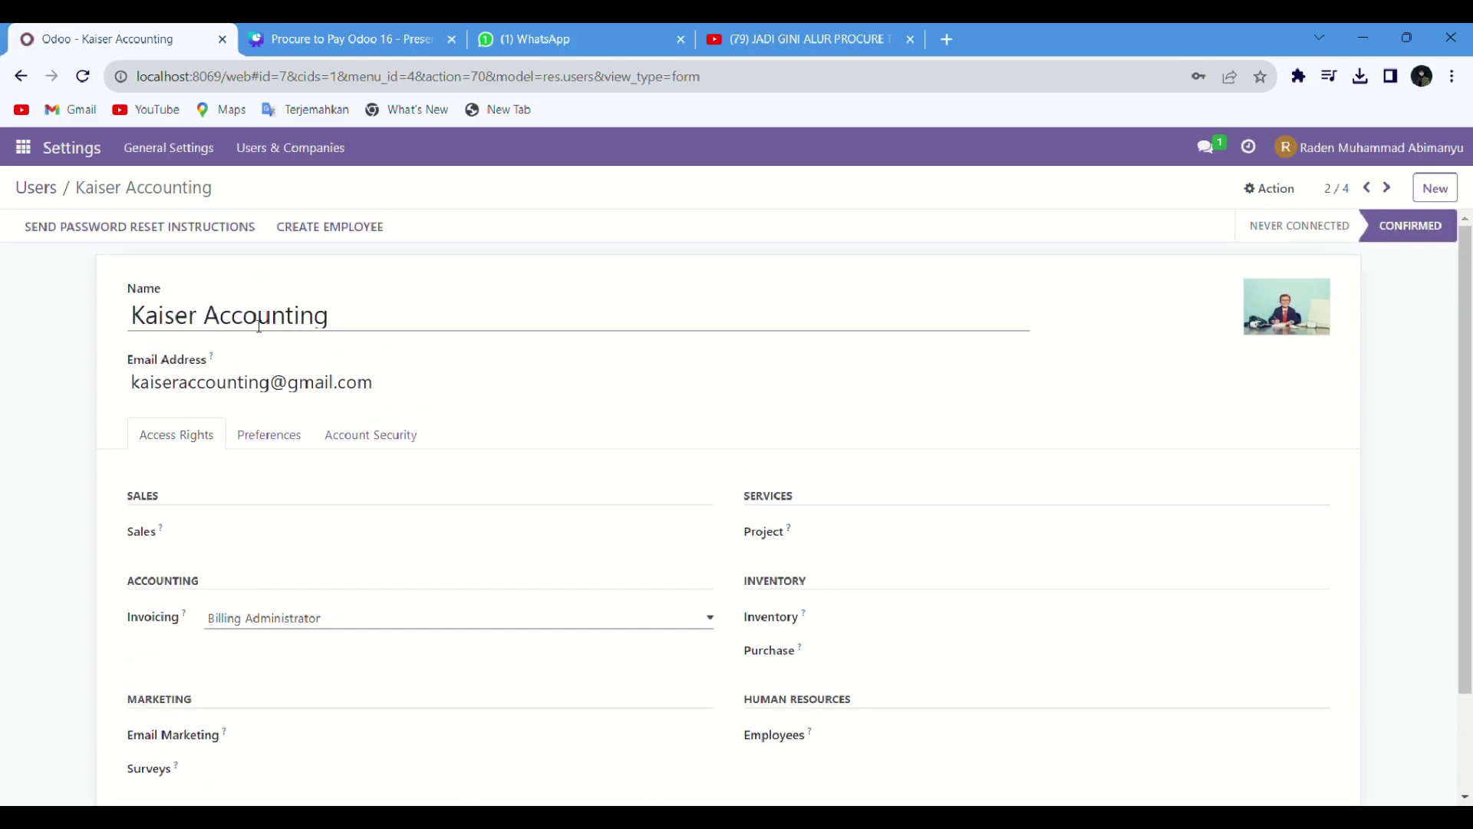
mouse_move(1250, 300)
scroll(1227, 361, down, 2)
scroll(691, 299, up, 2)
click(315, 157)
click(315, 184)
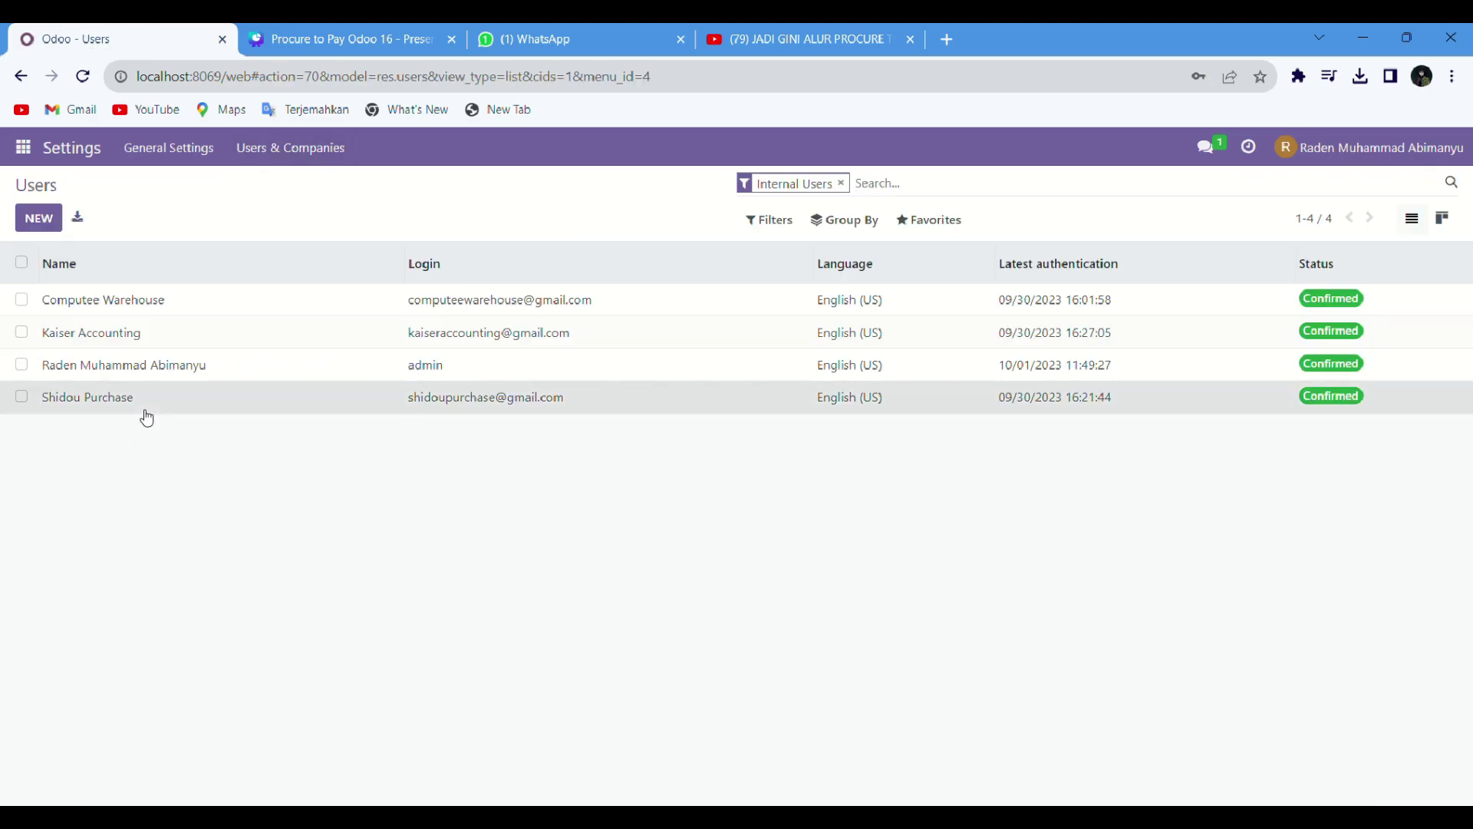
click(337, 397)
scroll(675, 514, down, 1)
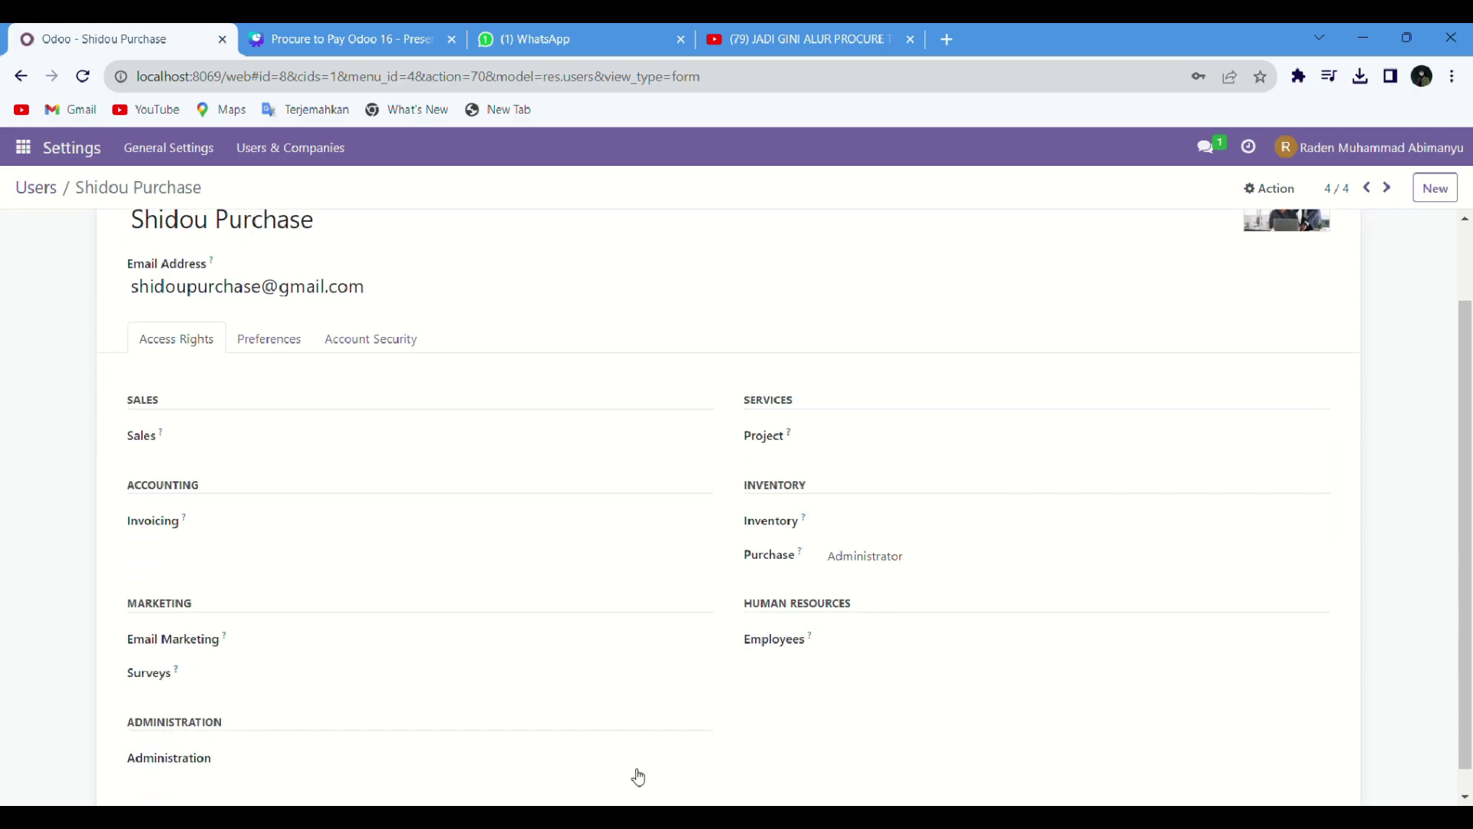
scroll(733, 640, up, 1)
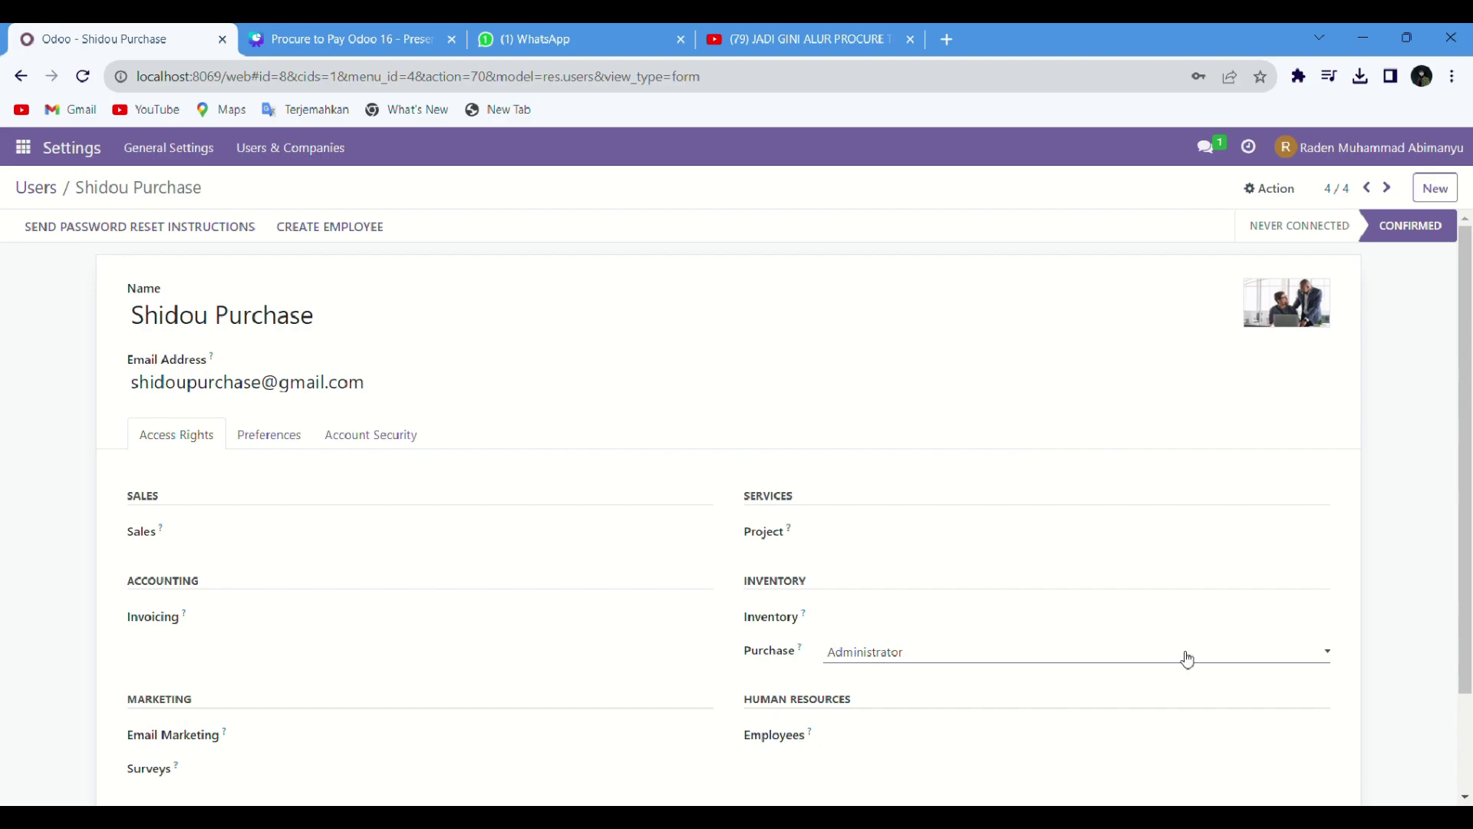
scroll(912, 546, down, 1)
scroll(911, 547, up, 1)
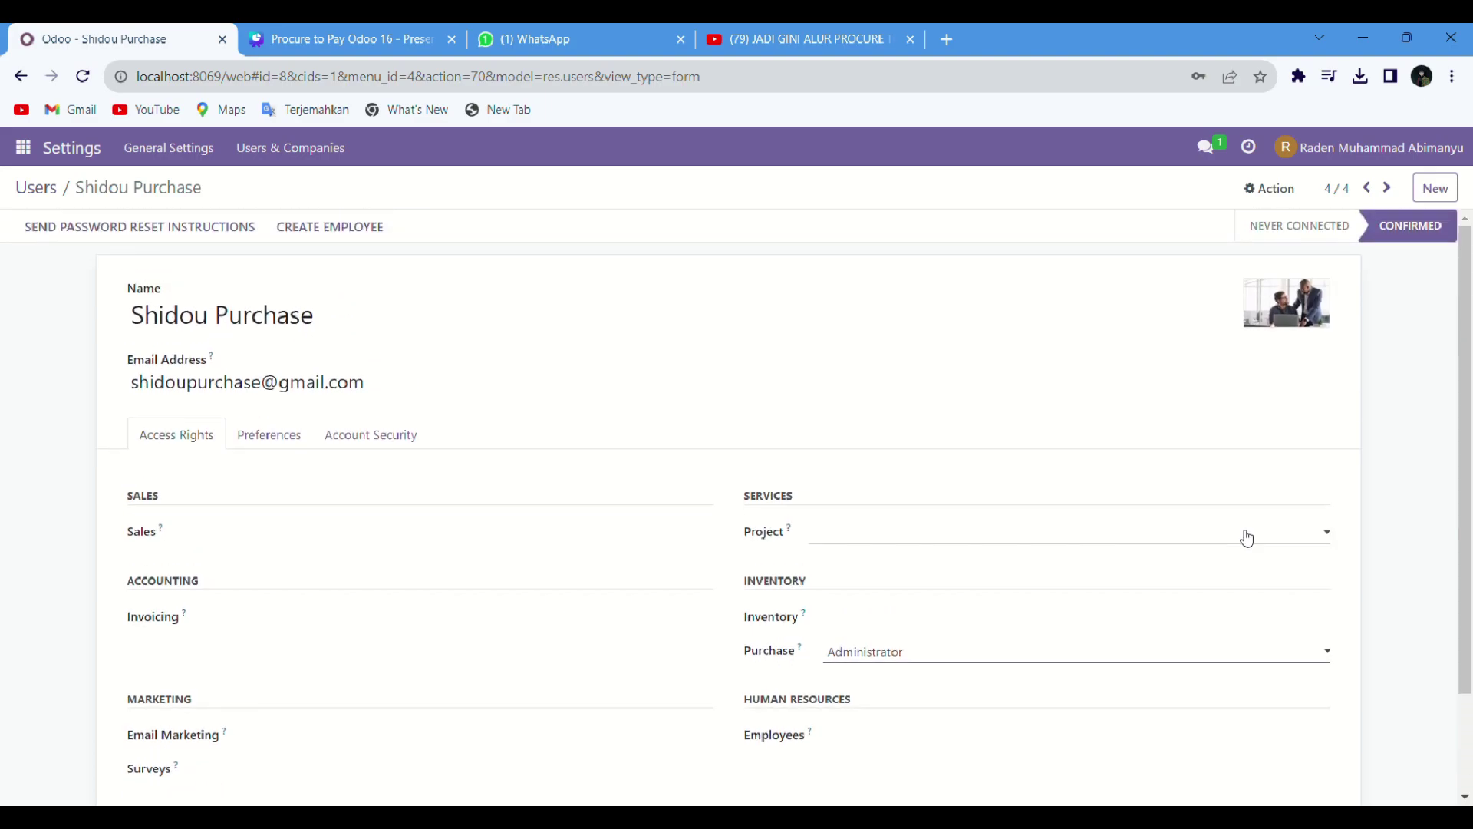
mouse_move(1318, 310)
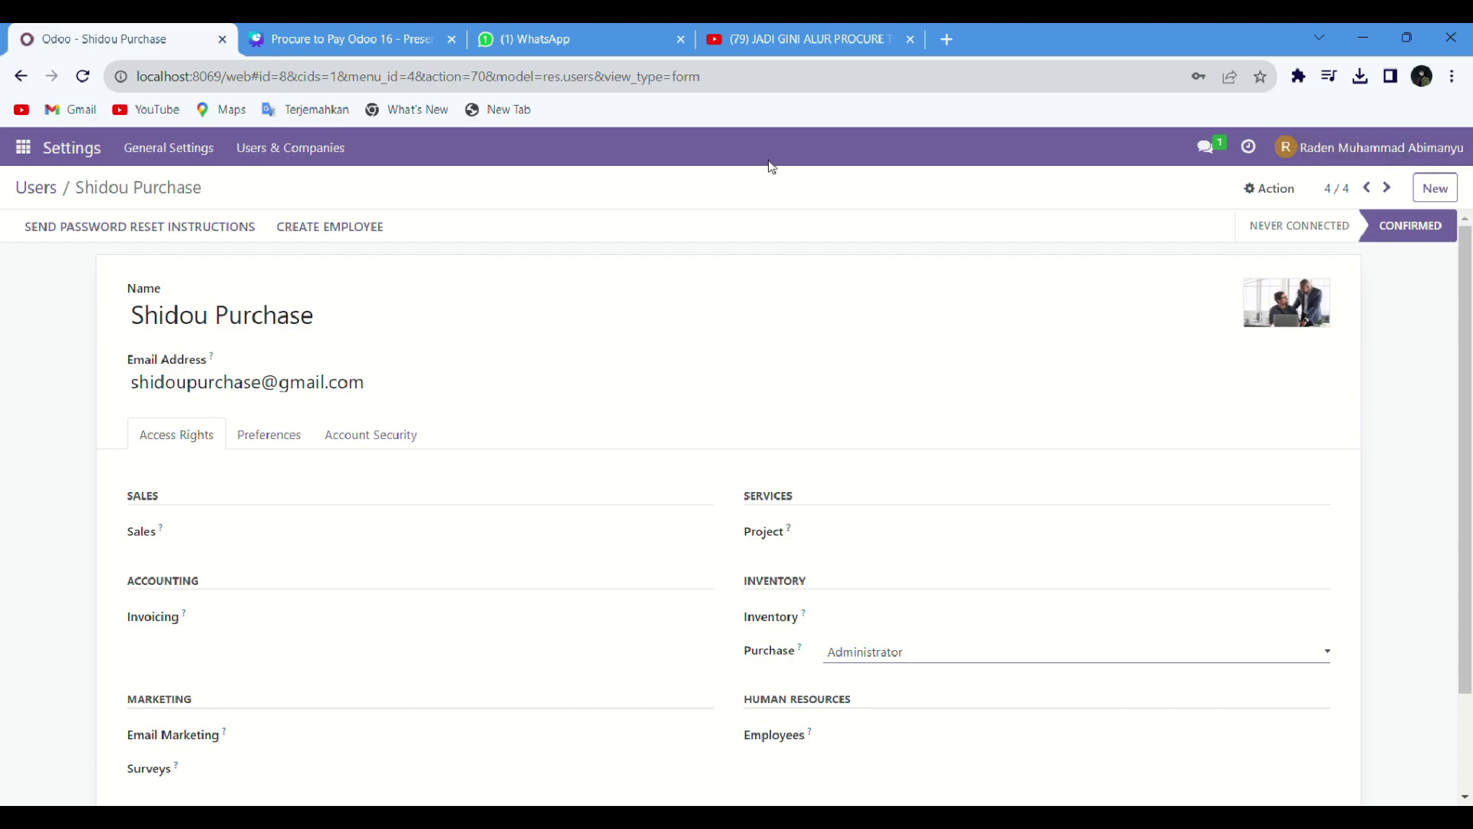
click(289, 149)
click(279, 183)
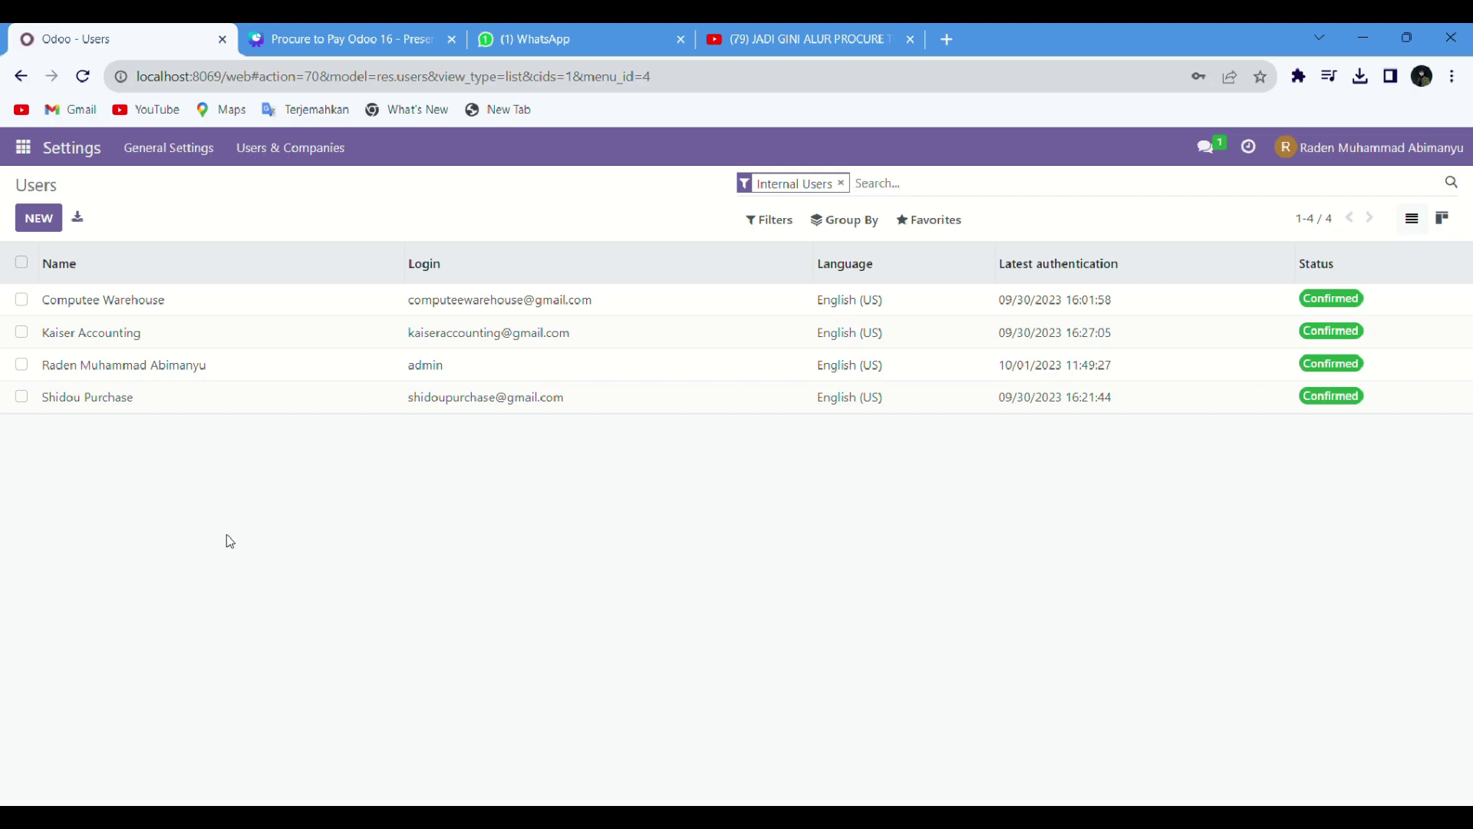
Step: Log out of the administrator account and log back in as the purchasing user
click(1347, 162)
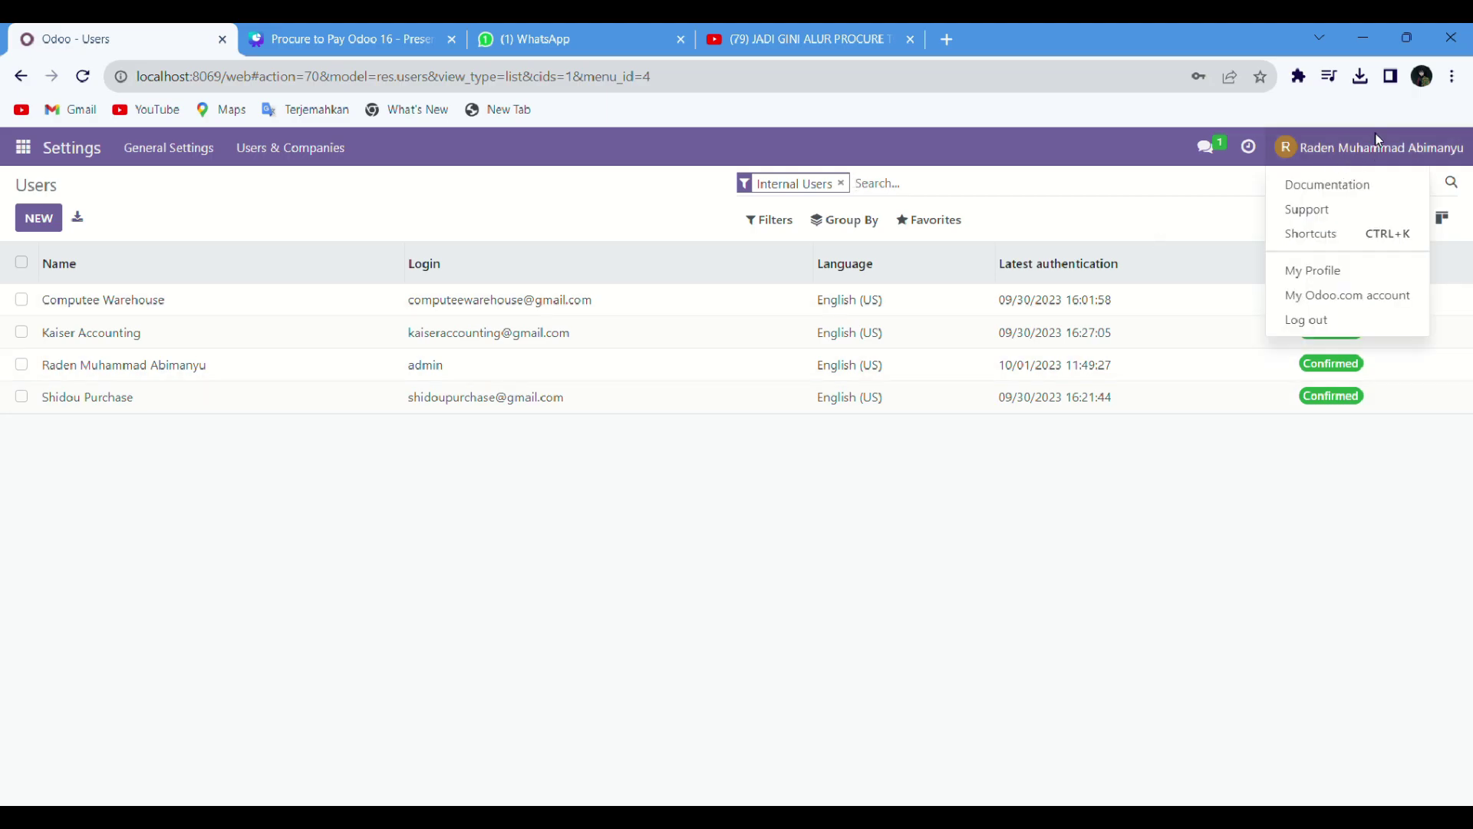
click(1306, 320)
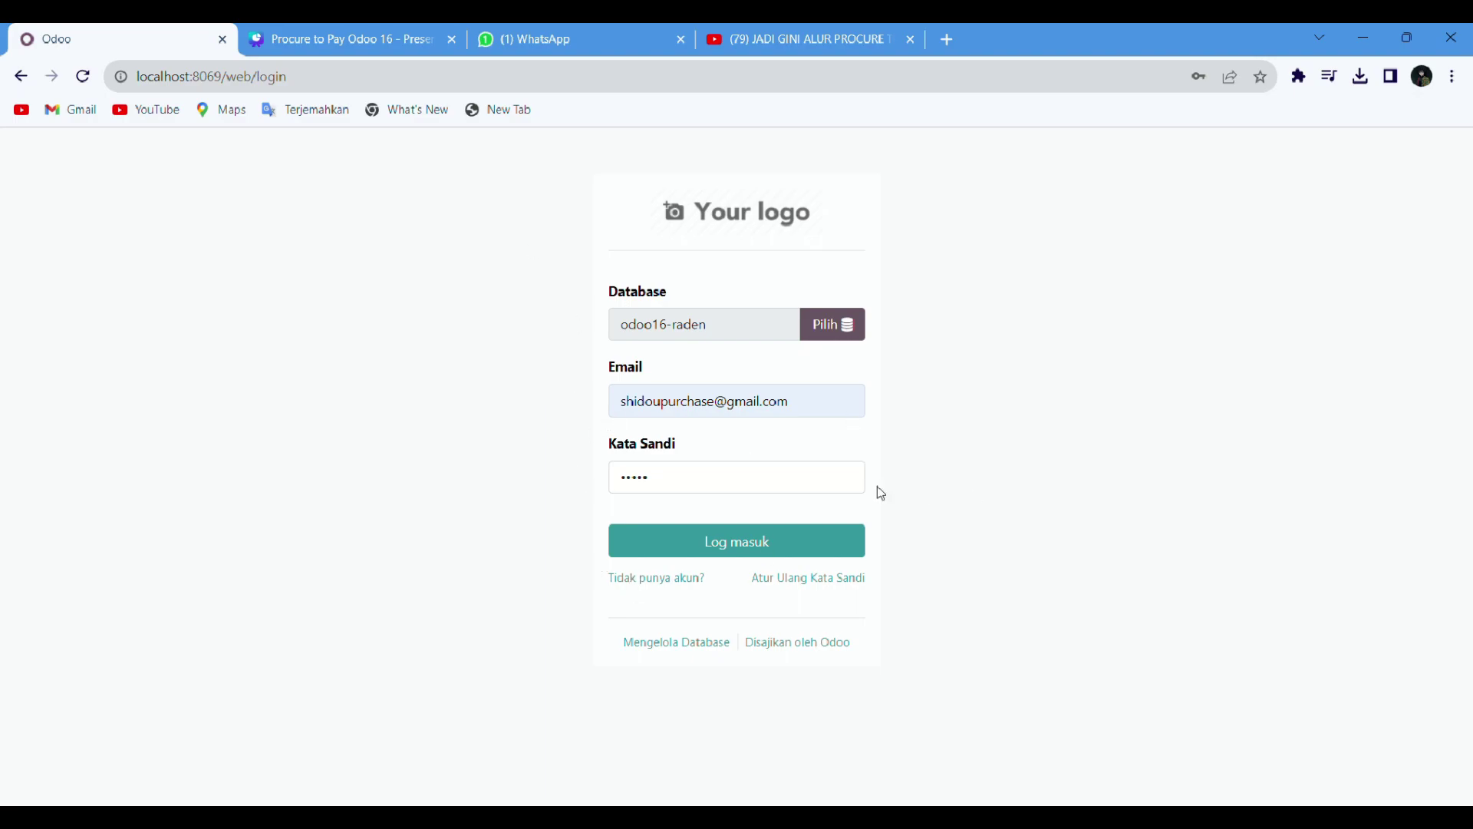
click(776, 542)
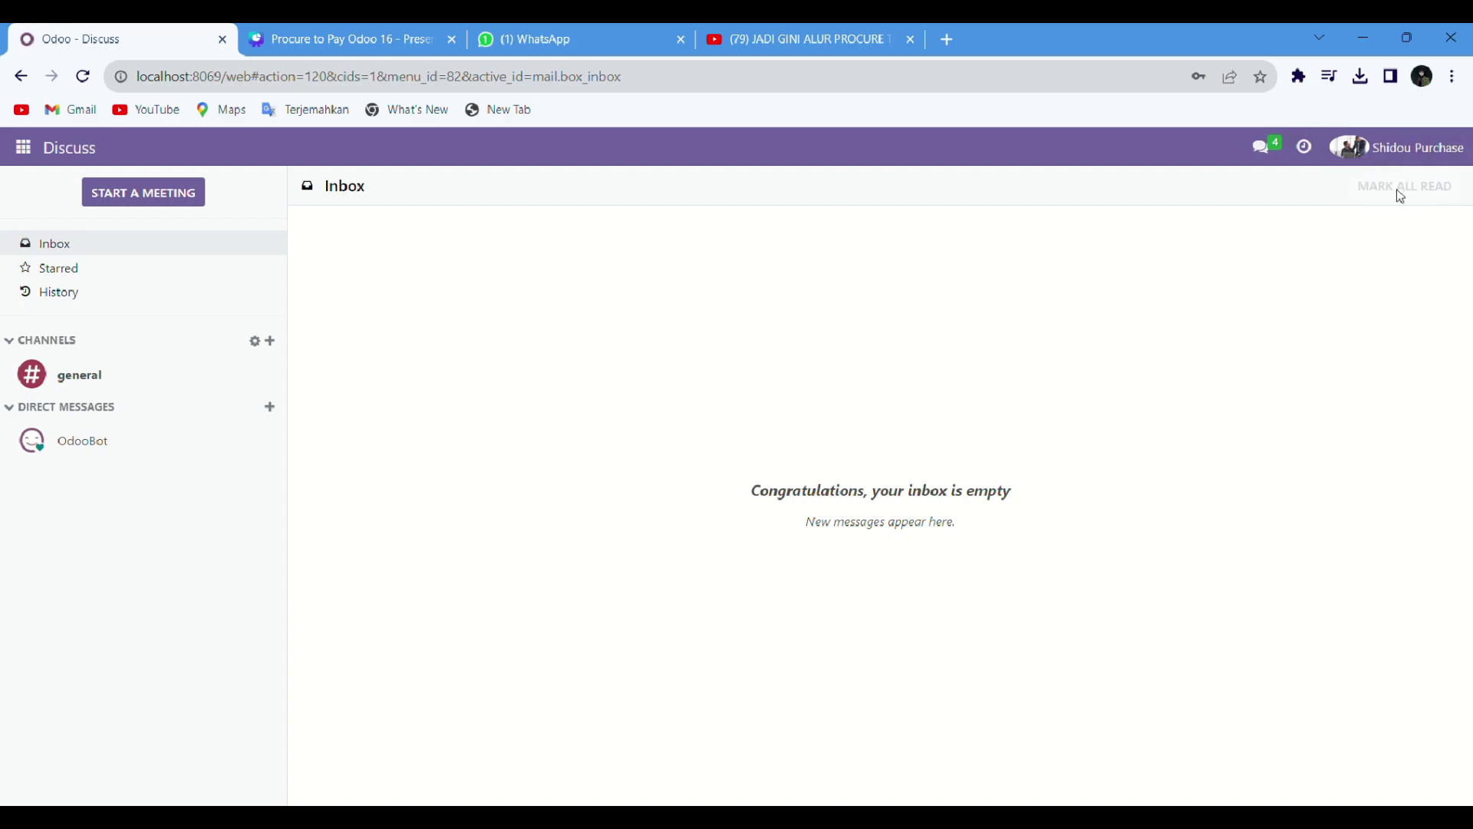
Step: Show the Purchase app's RFQs, listing P00004 and P00003 from PT Komputer Abadi
click(23, 148)
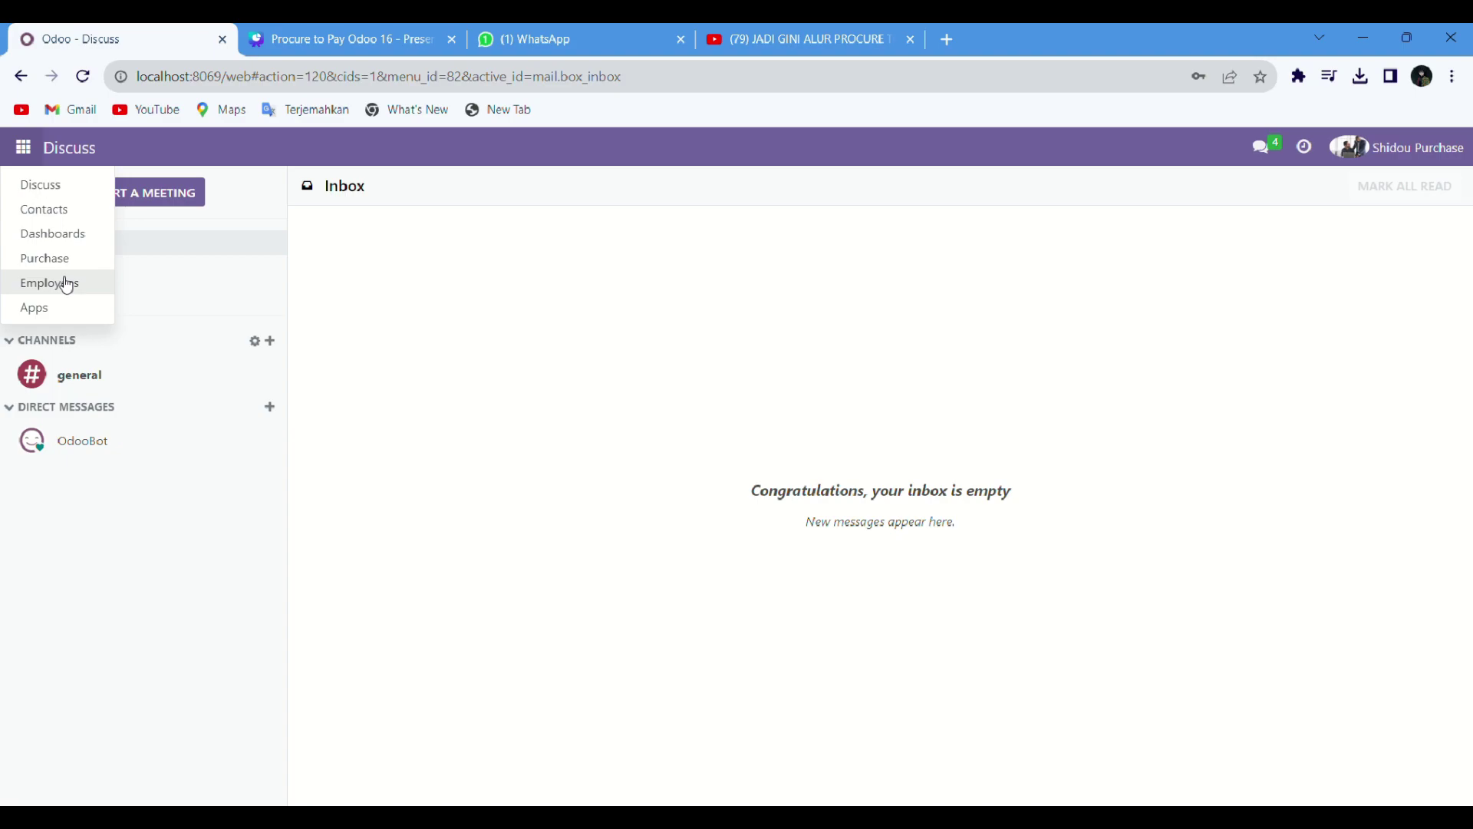
click(64, 262)
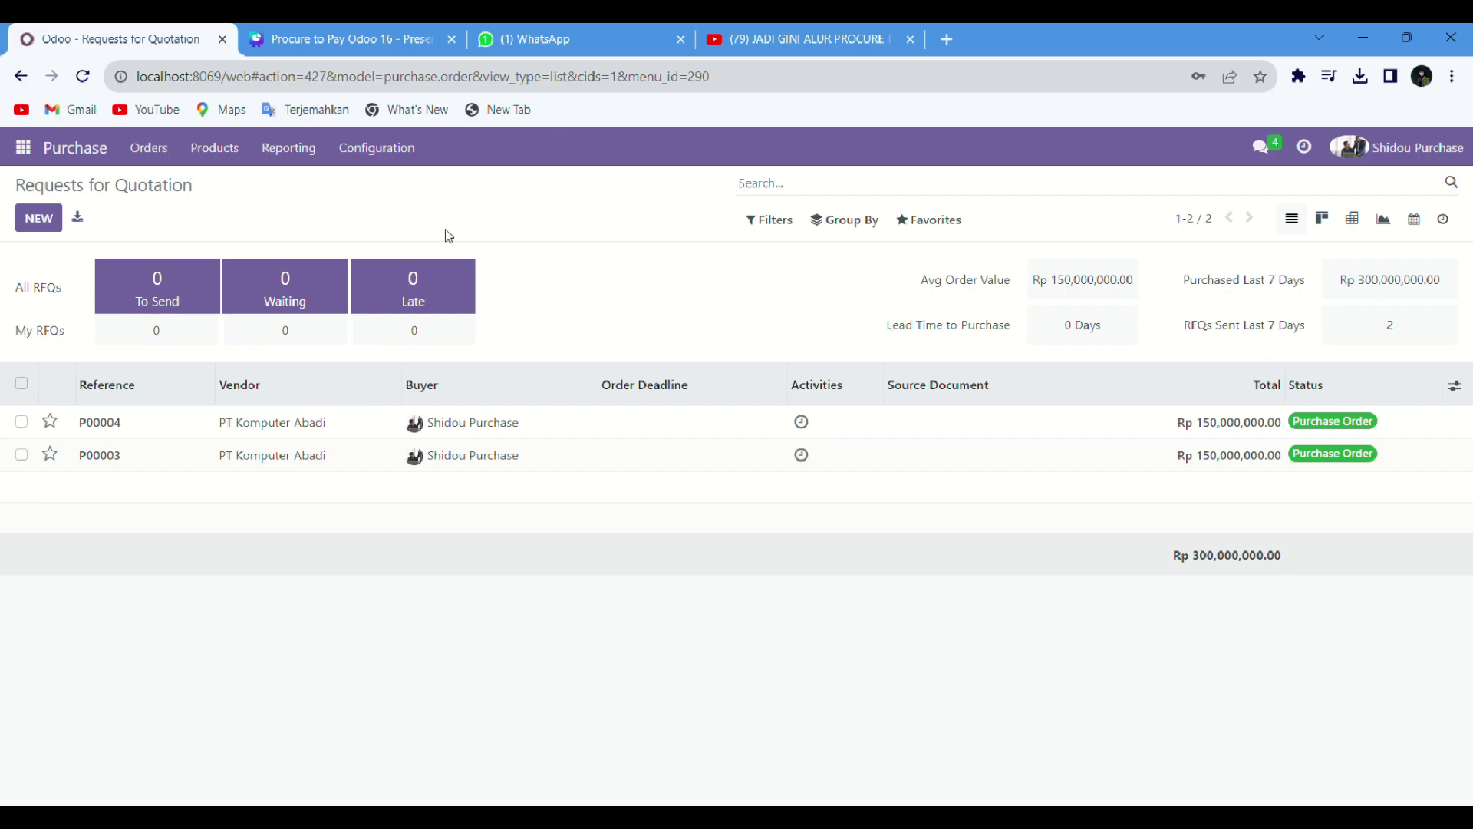
Step: Create a new request for quotation with vendor PT Komputer Abadi
click(44, 222)
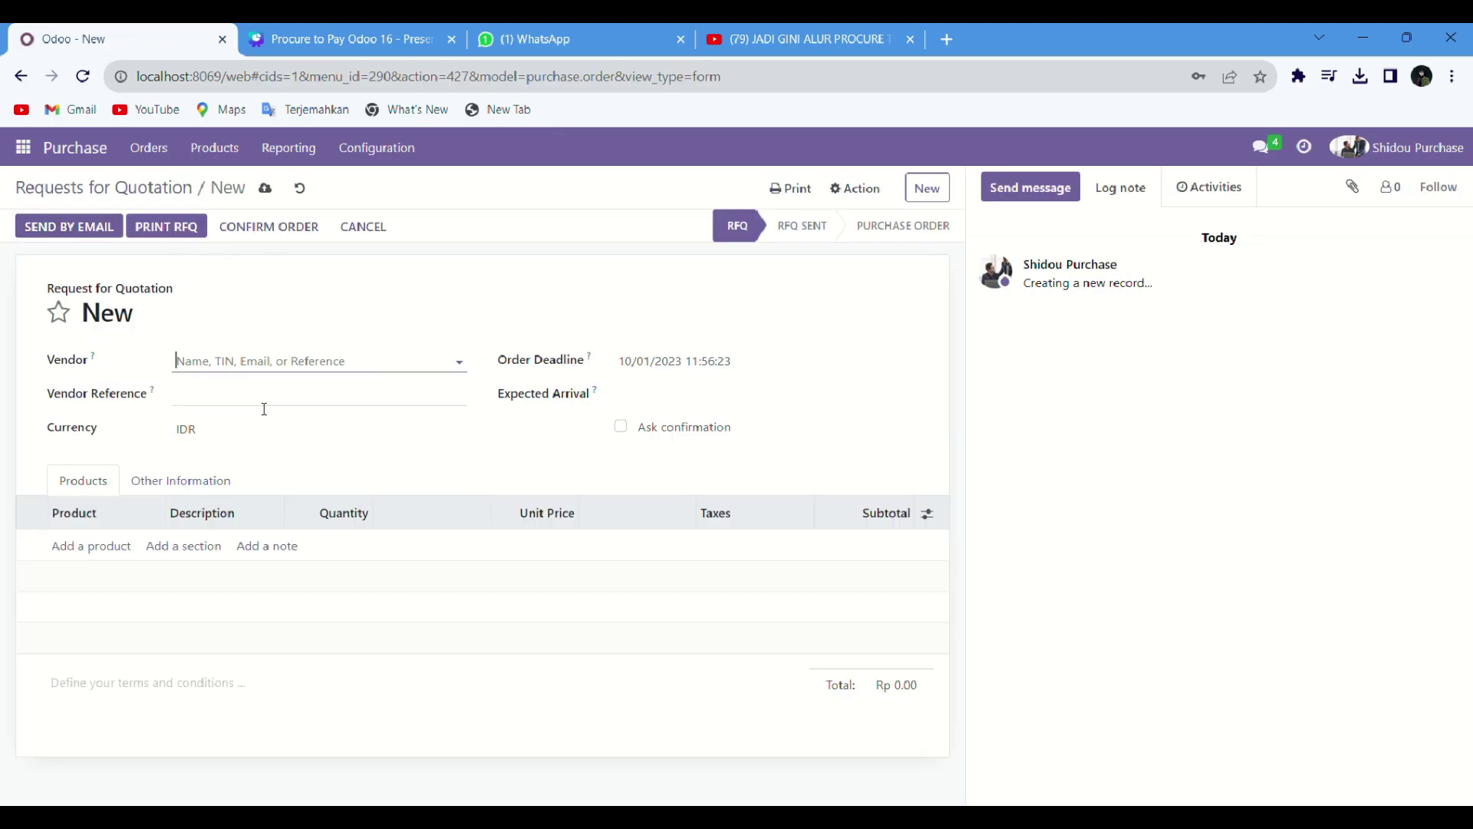
click(261, 359)
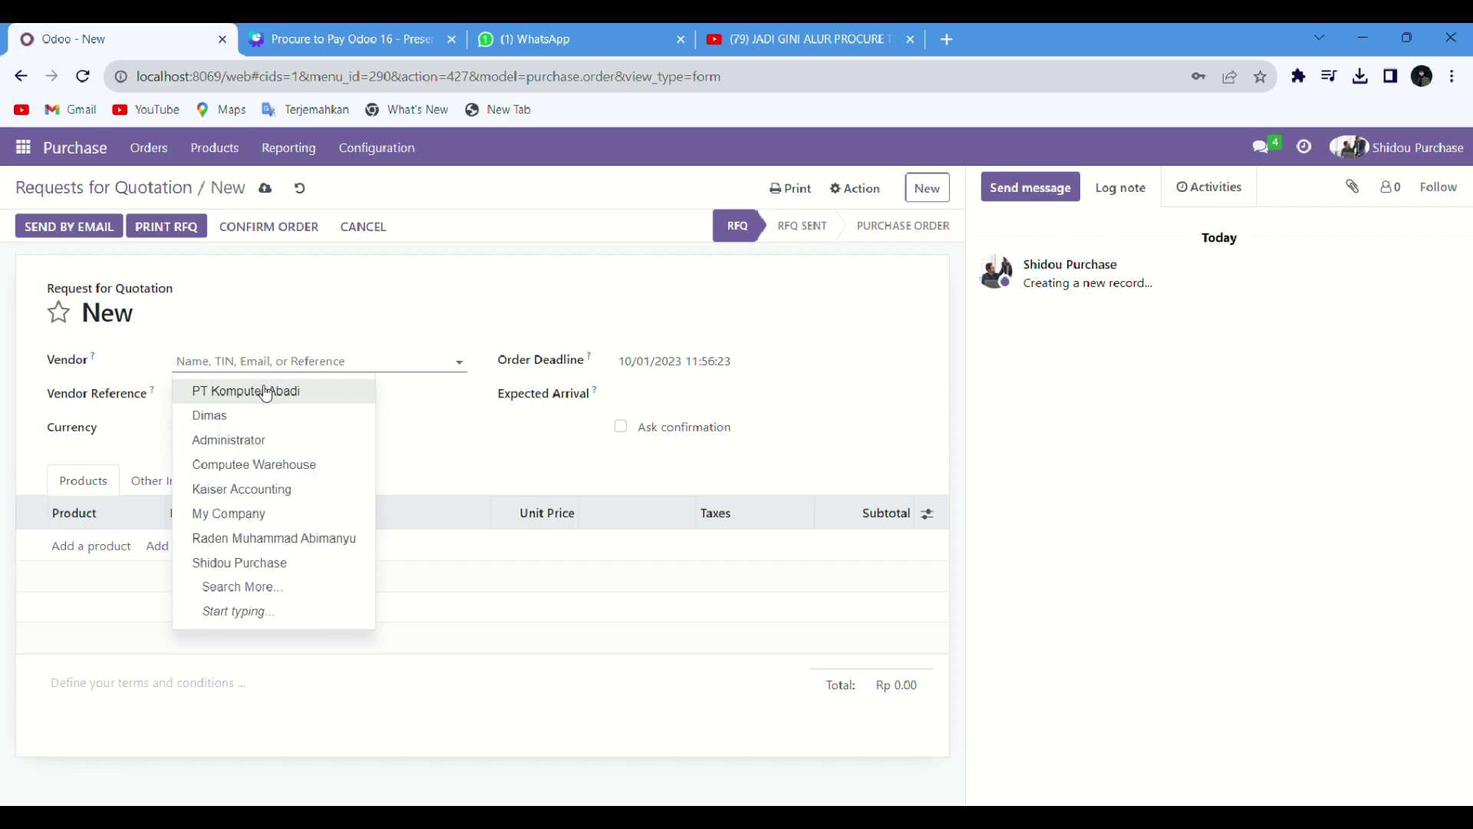
click(266, 391)
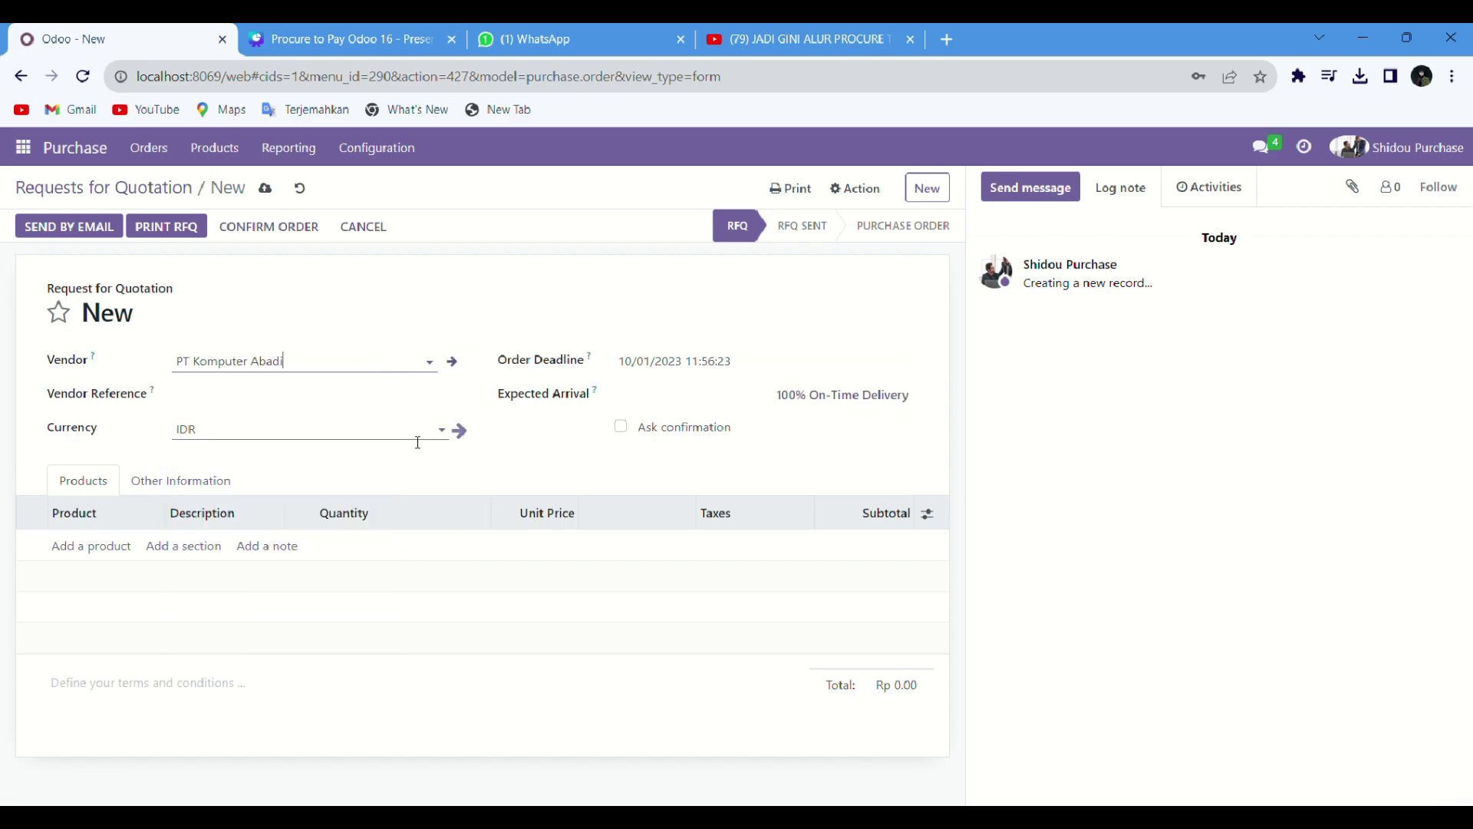
click(291, 405)
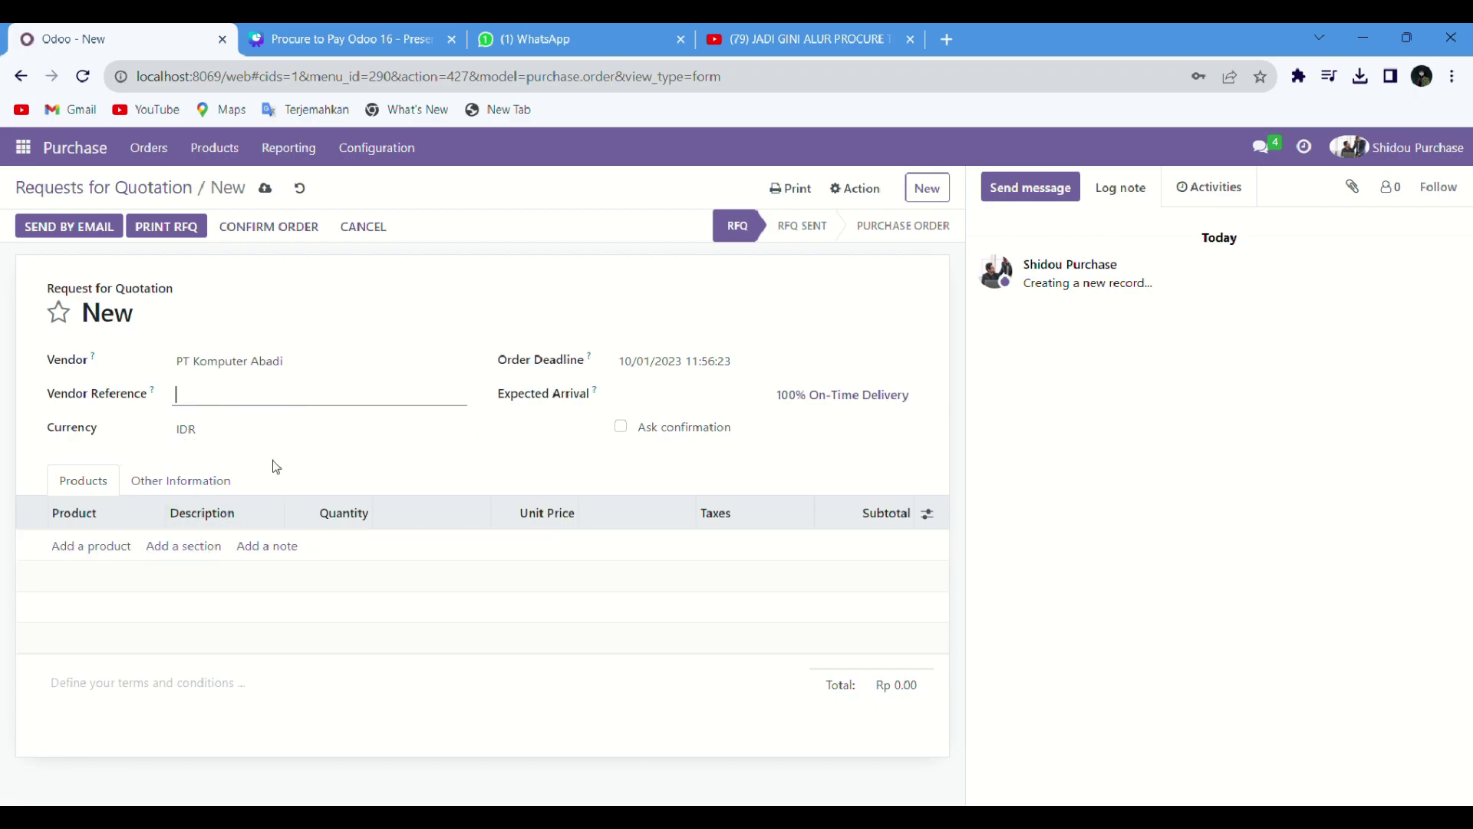
Step: Start a product line named 'Jasa Rakit Laptop/Komputer', then discard it
click(110, 547)
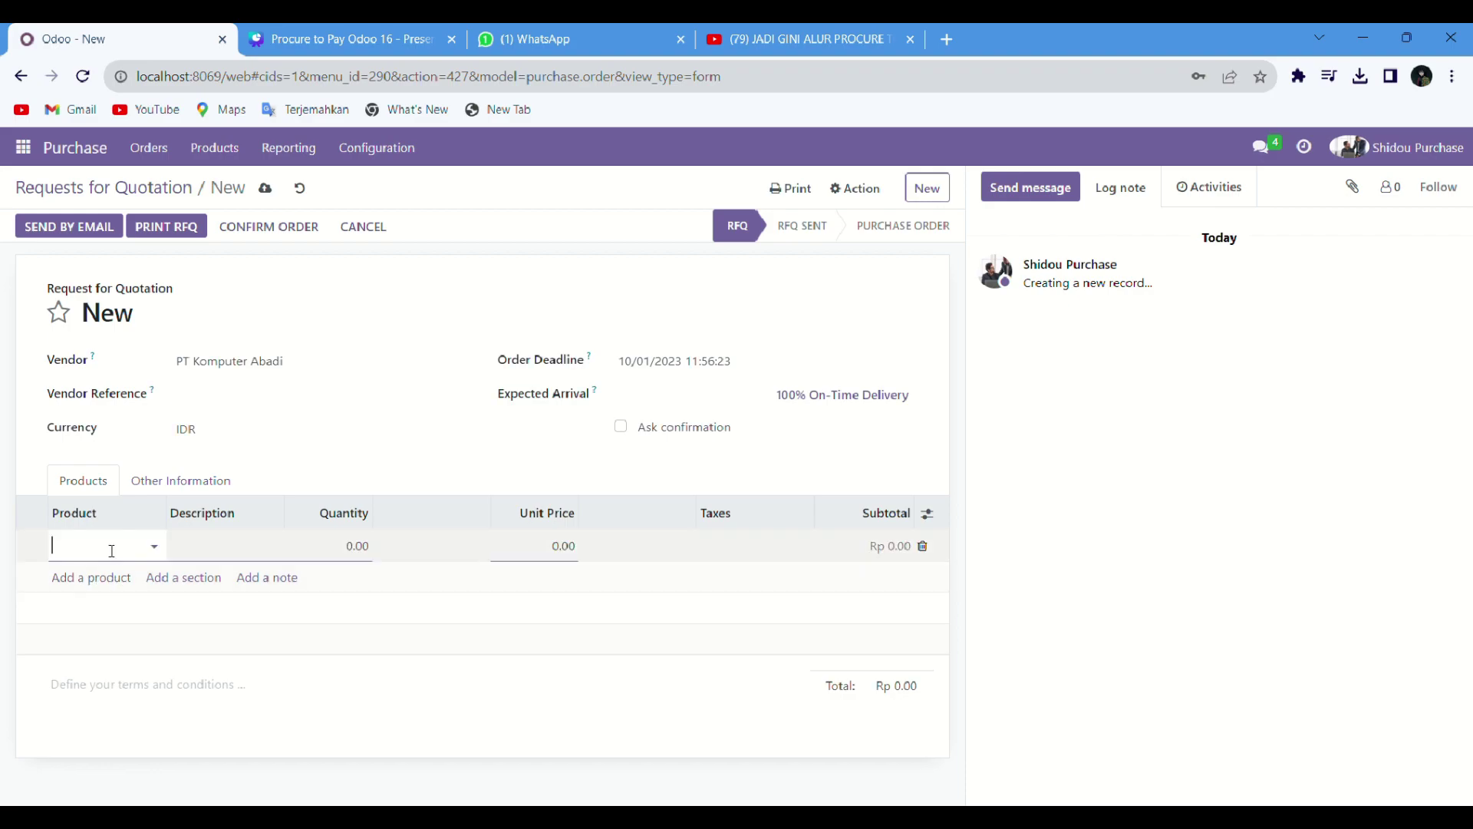
click(157, 552)
click(103, 558)
text(Jasa)
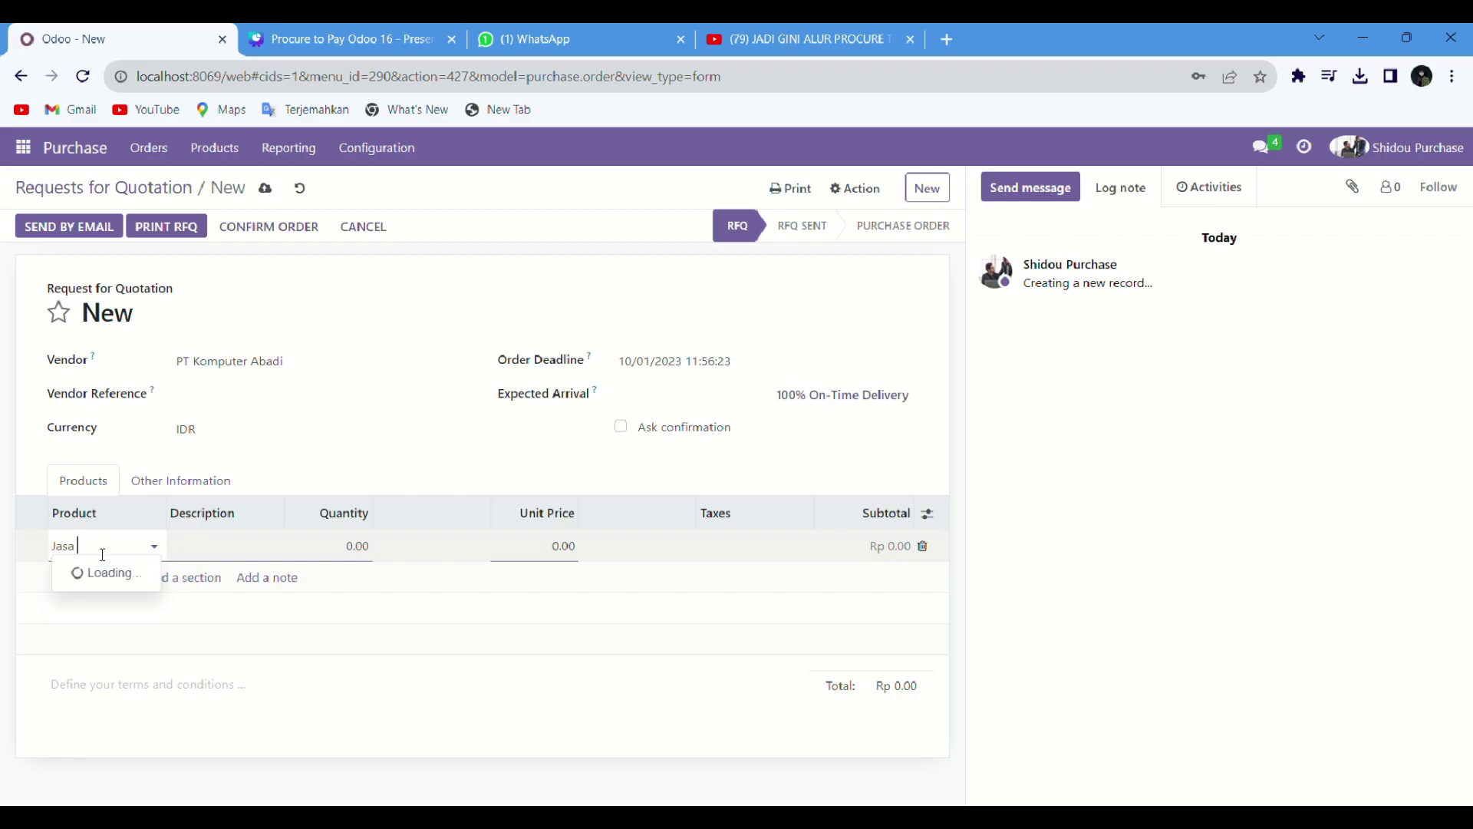
text( Rapit)
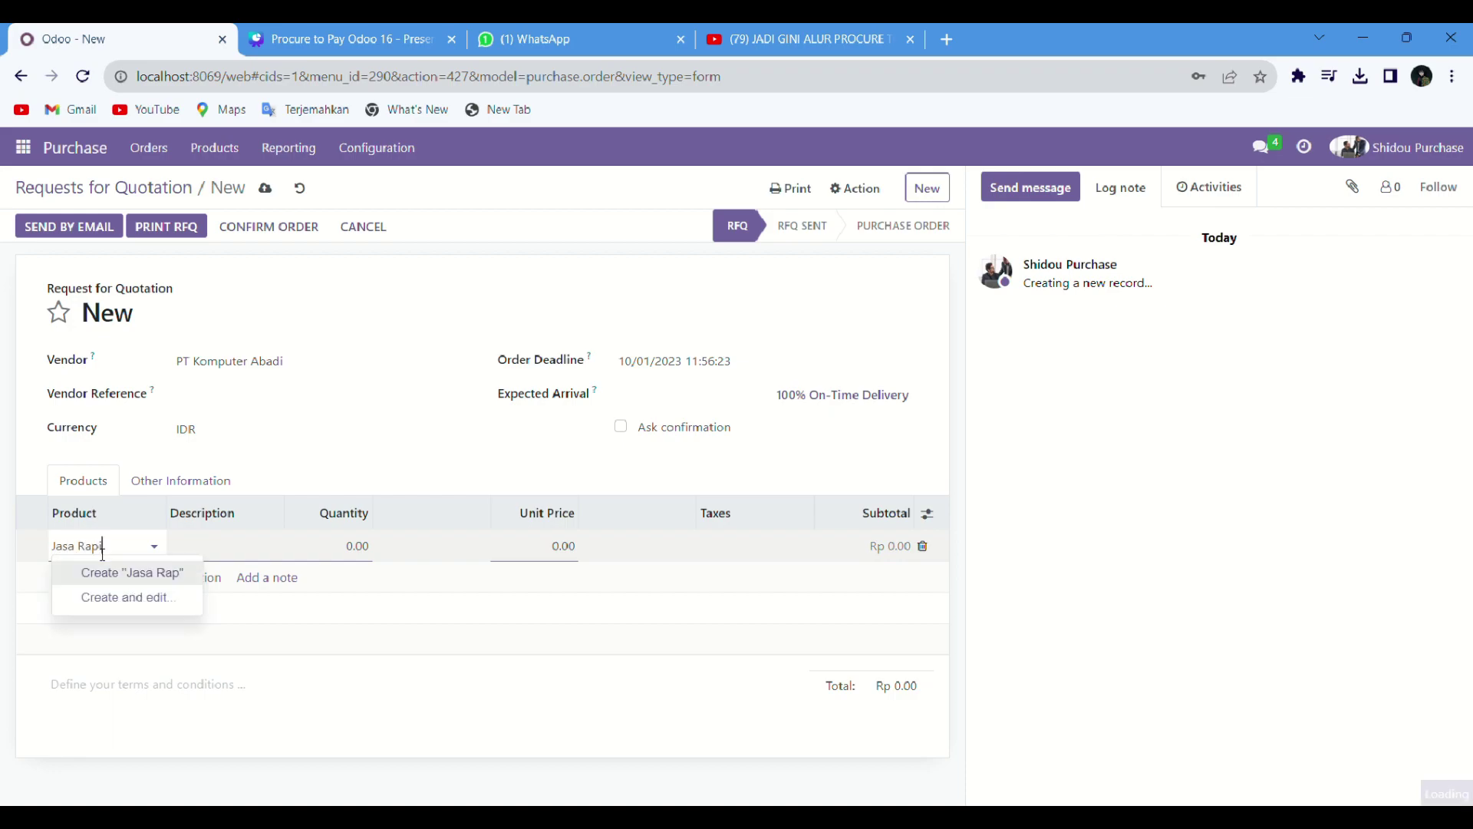
key(BackSpace)
key(BackSpace)
key(BackSpace)
text(kit Lap)
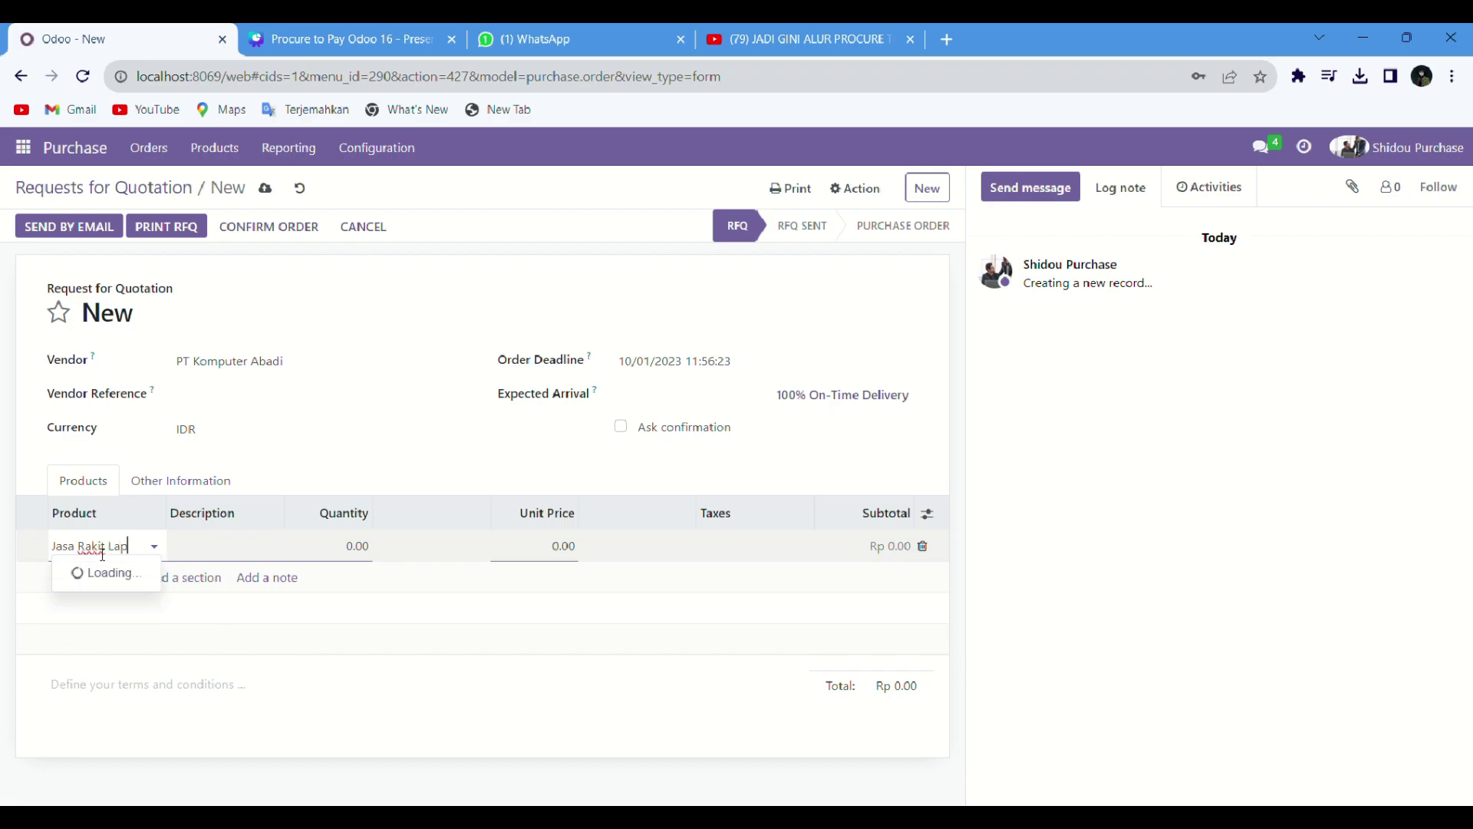
text(top/Komputer)
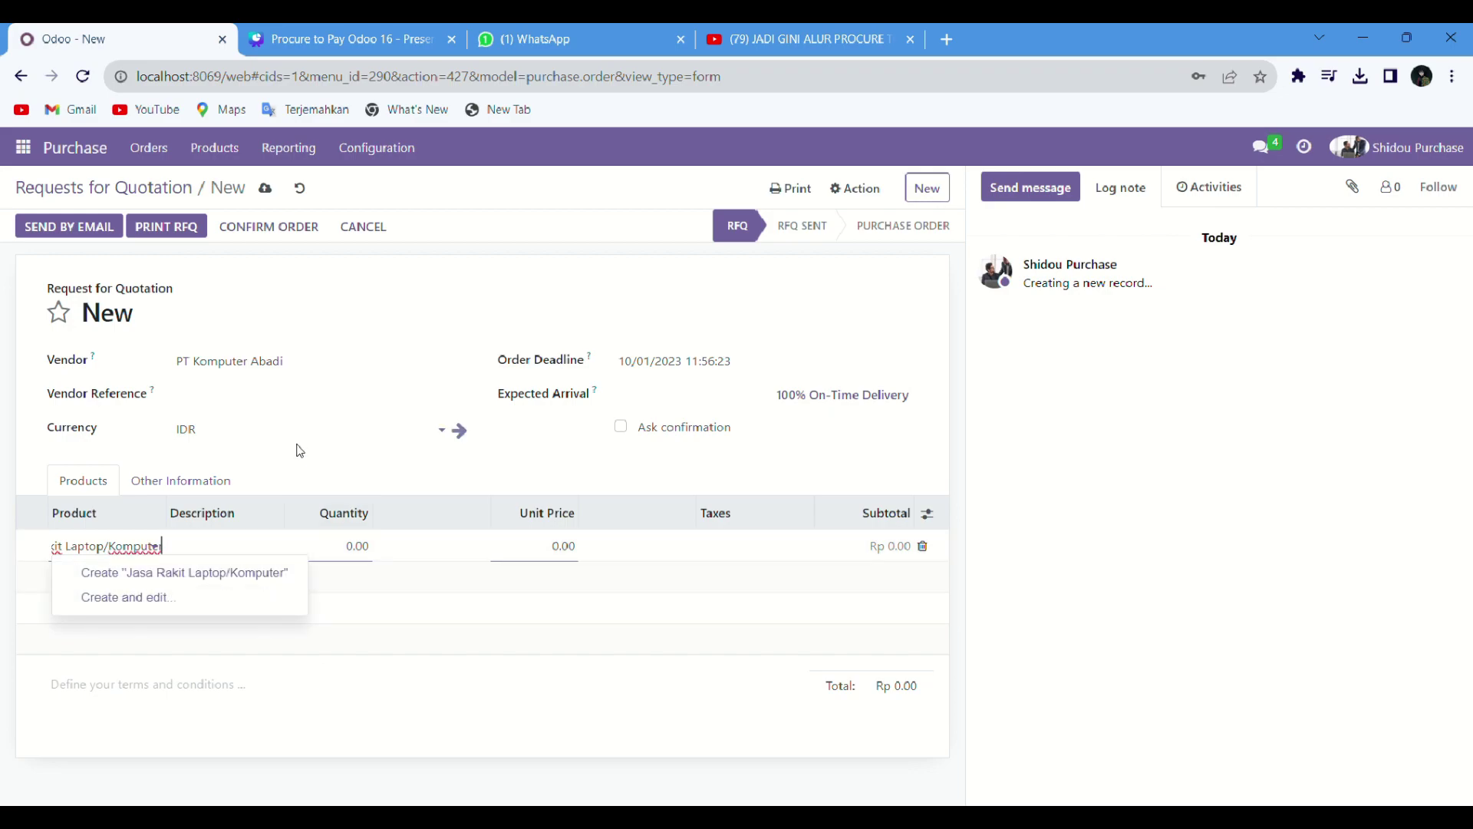
click(455, 426)
Step: Add a fresh line with newly created product 'Jasa Rakit'
click(119, 550)
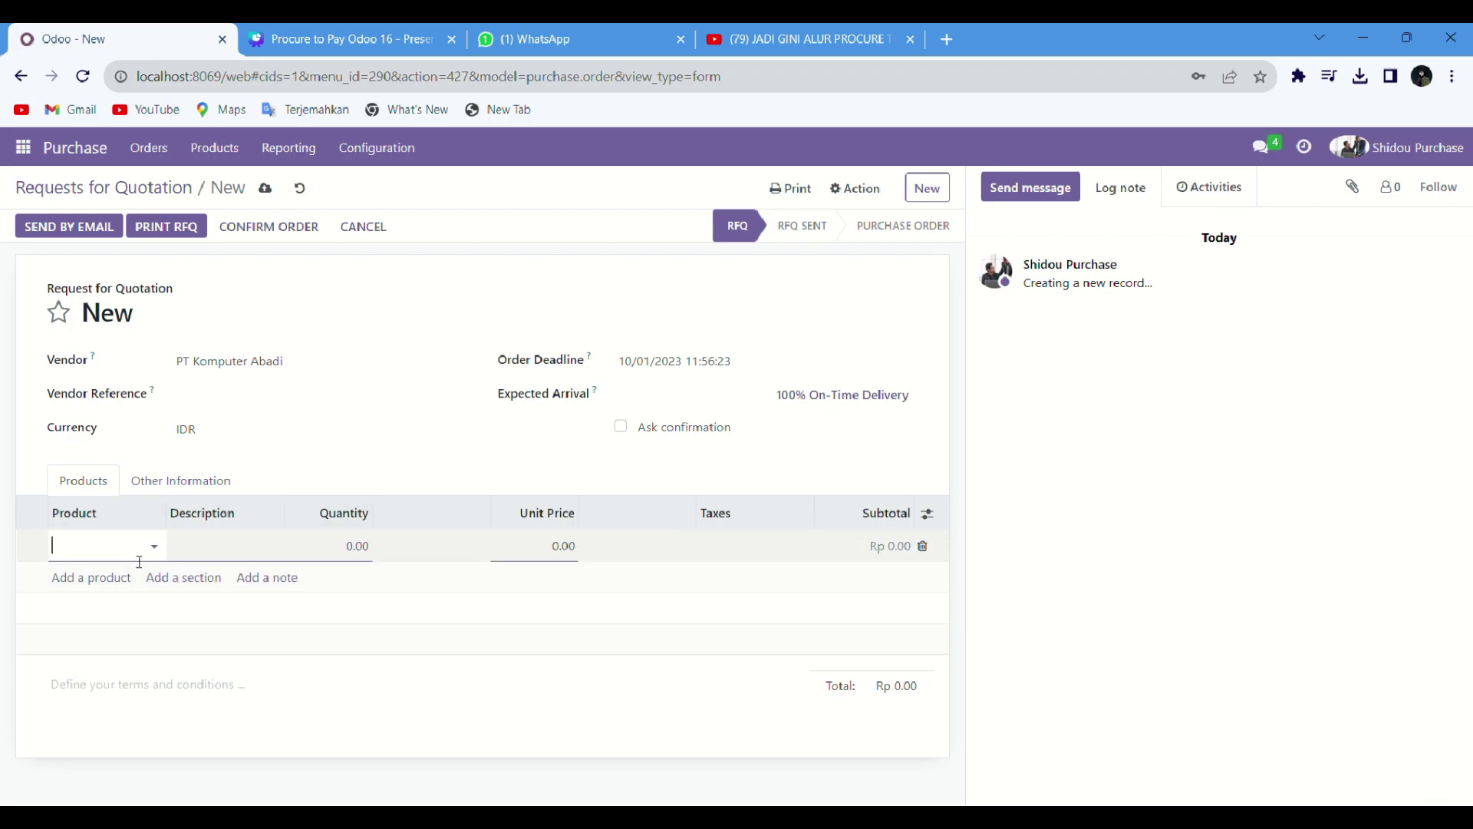
text(Jasa Rakit)
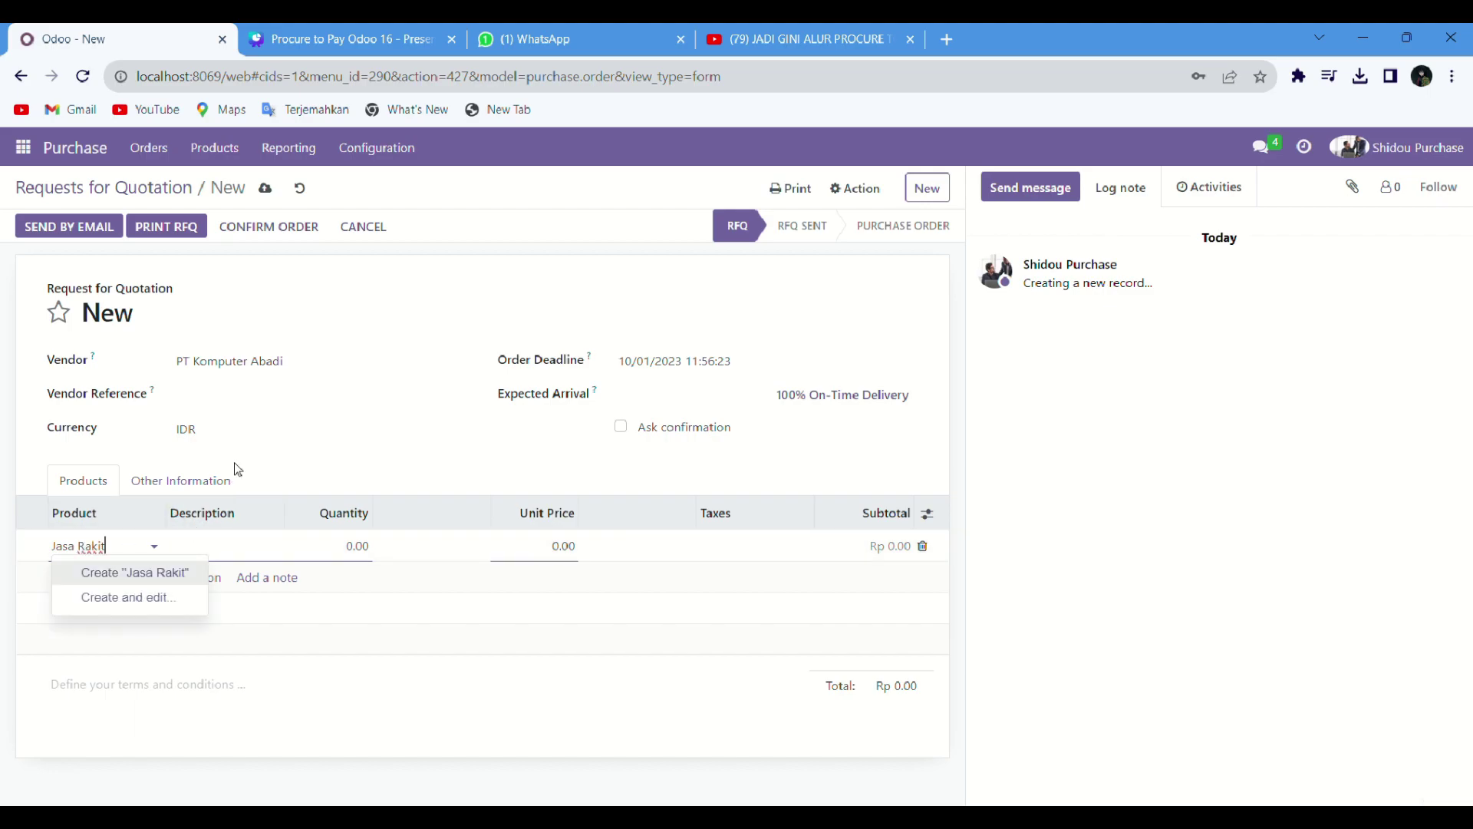
click(242, 448)
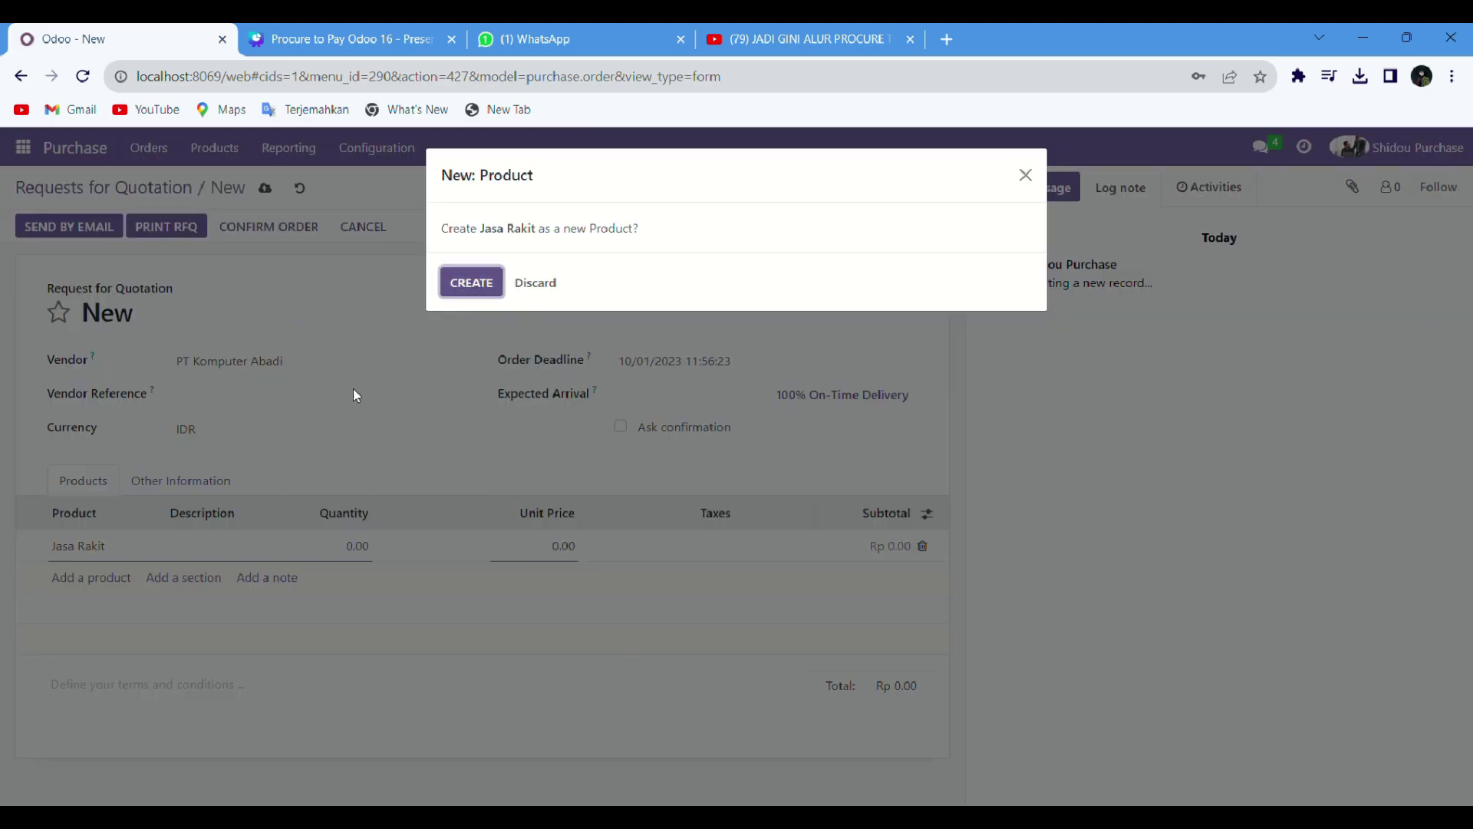
key(Return)
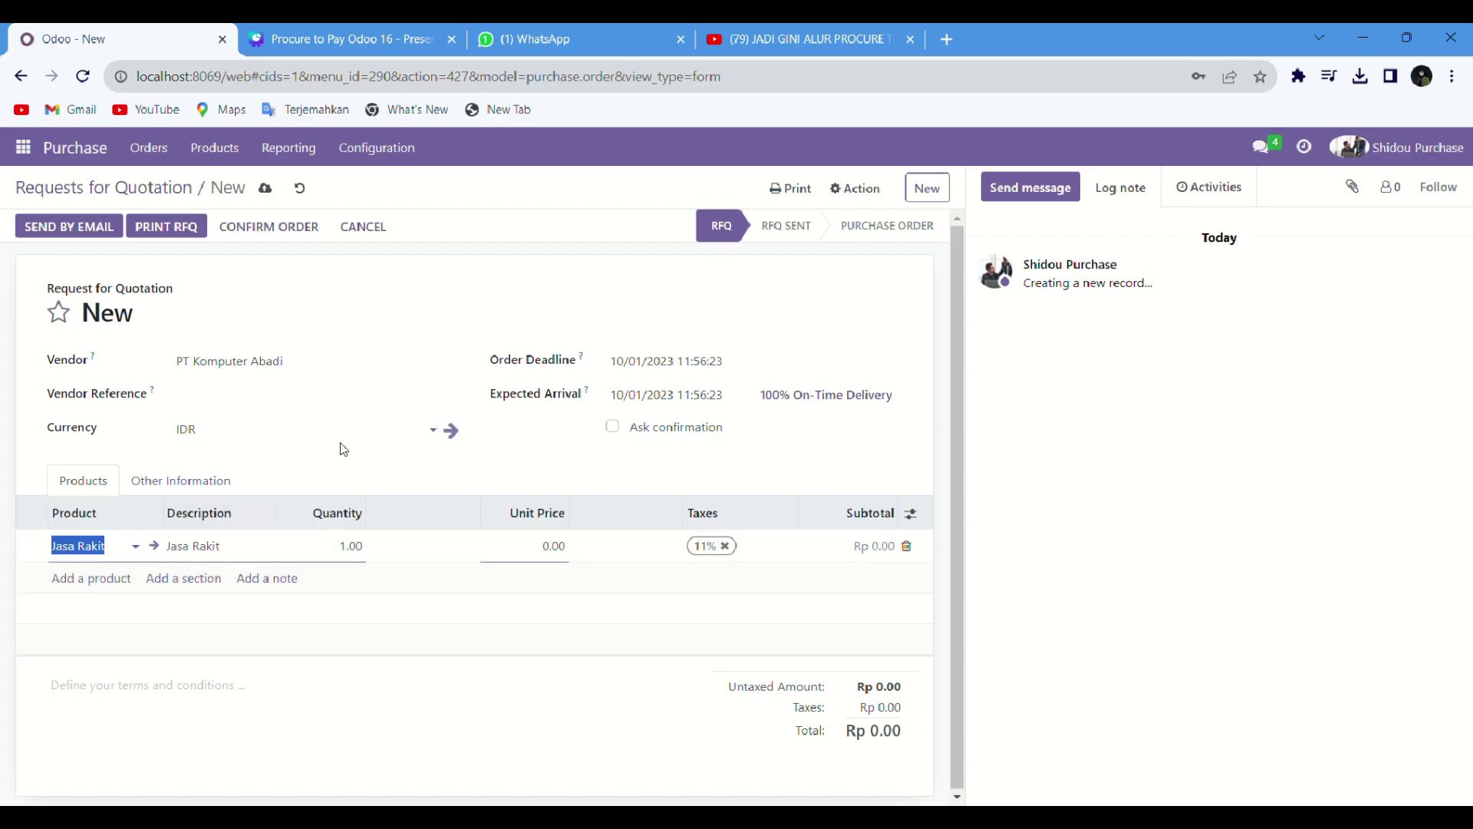
click(351, 463)
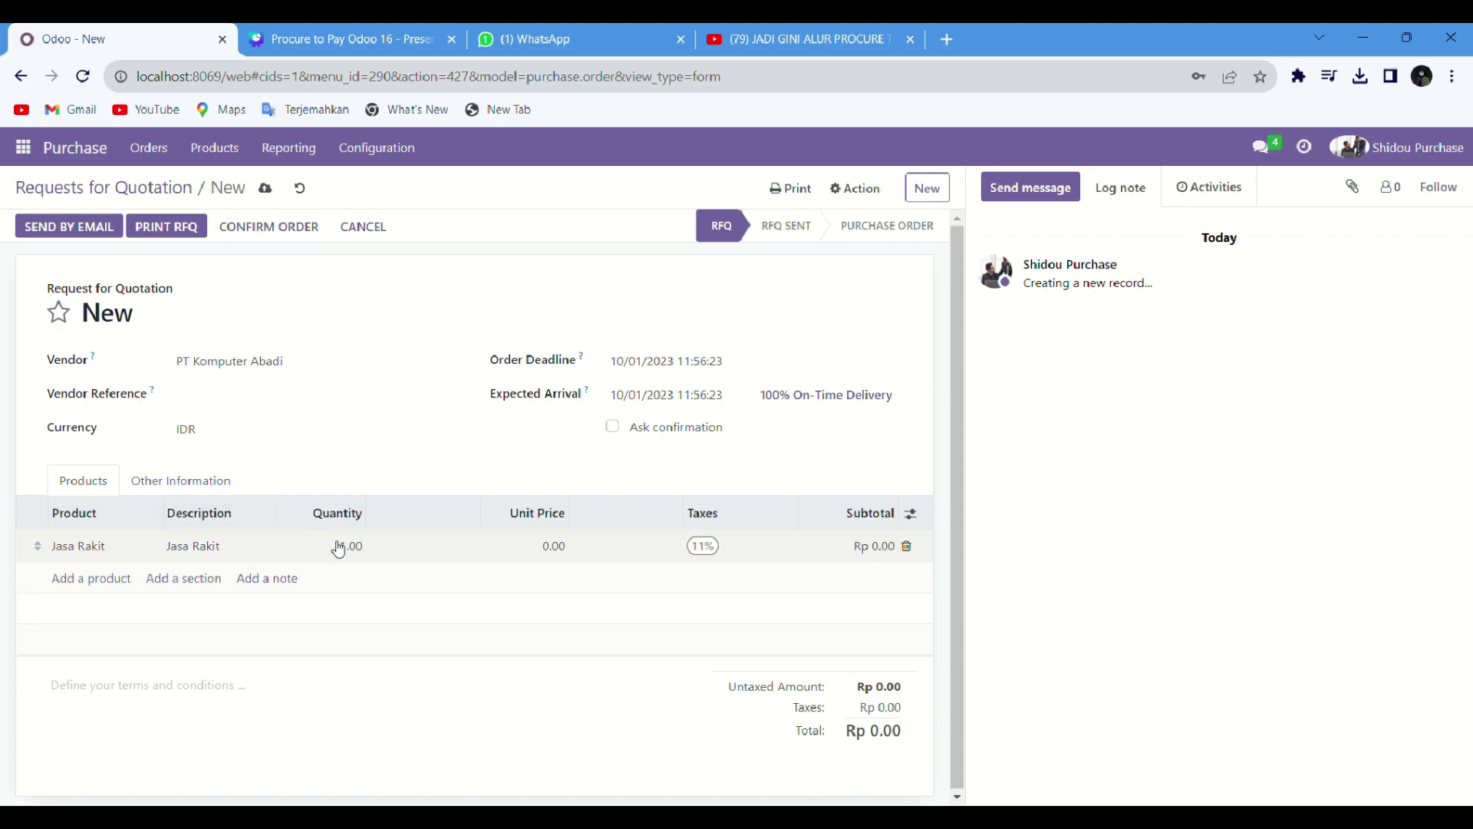
Step: Set the Jasa Rakit line quantity to 500 and unit price to 300.000
click(367, 559)
text(5)
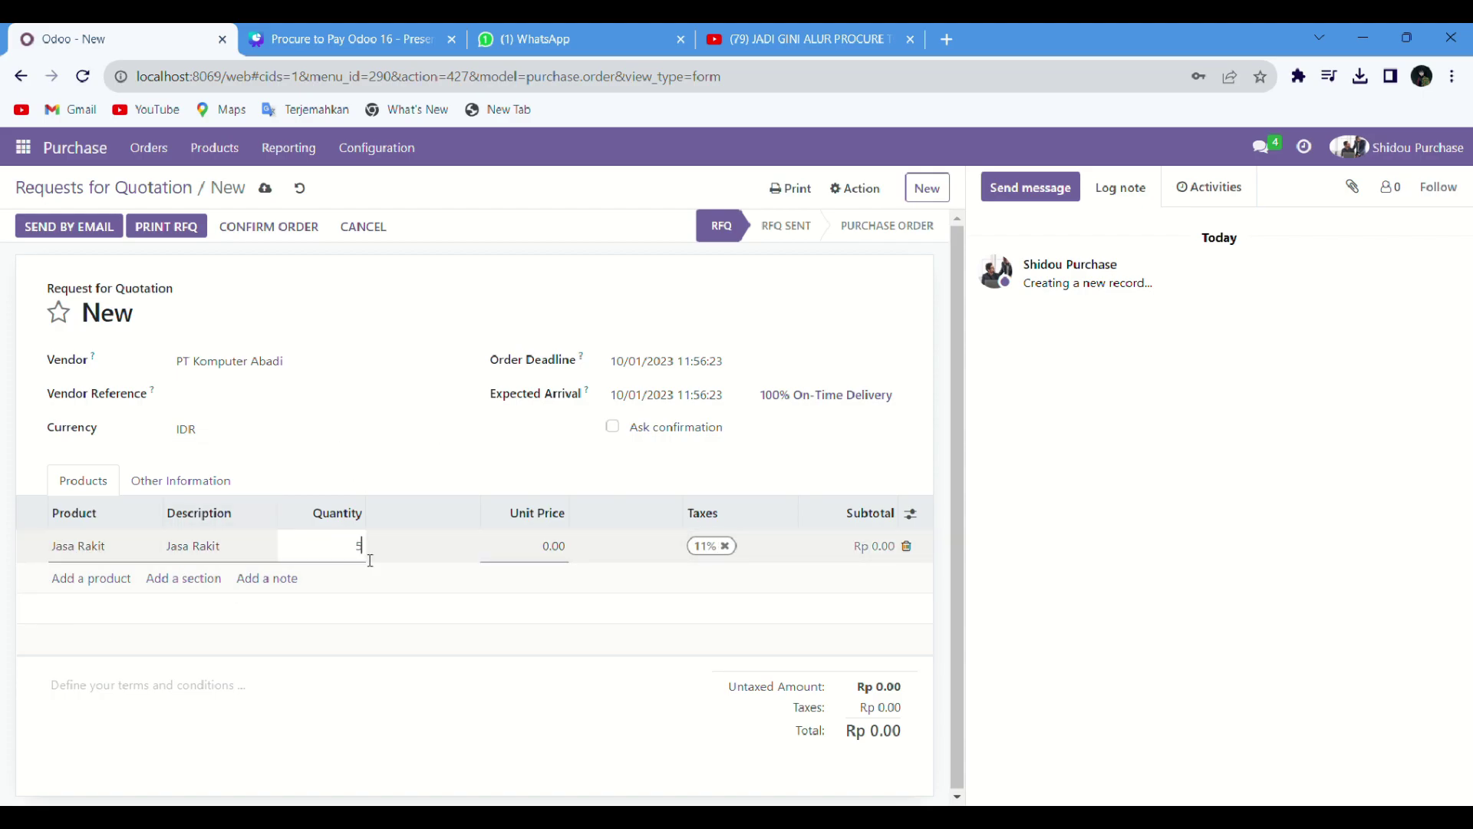
key(Return)
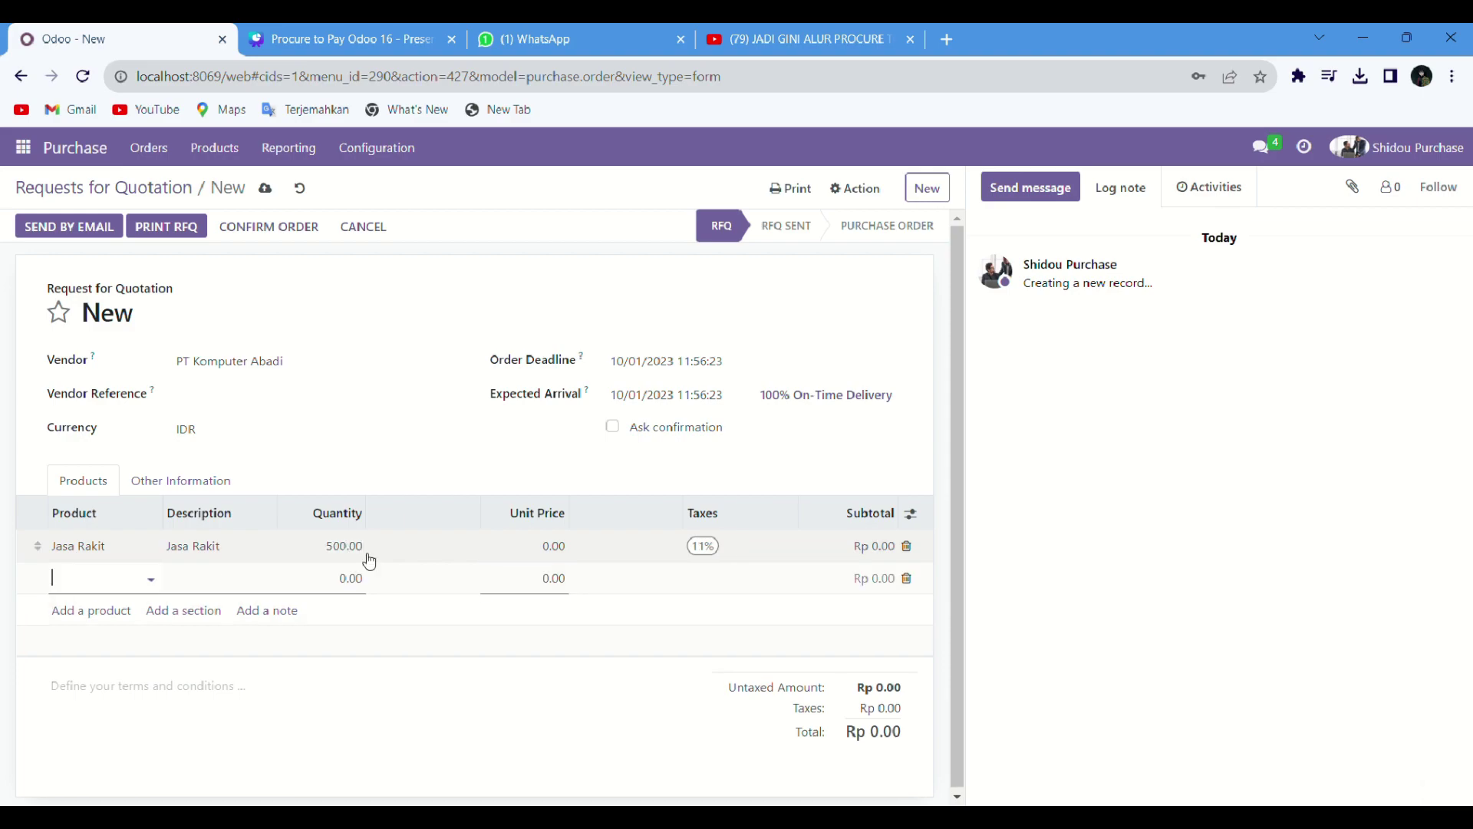
click(564, 559)
key(BackSpace)
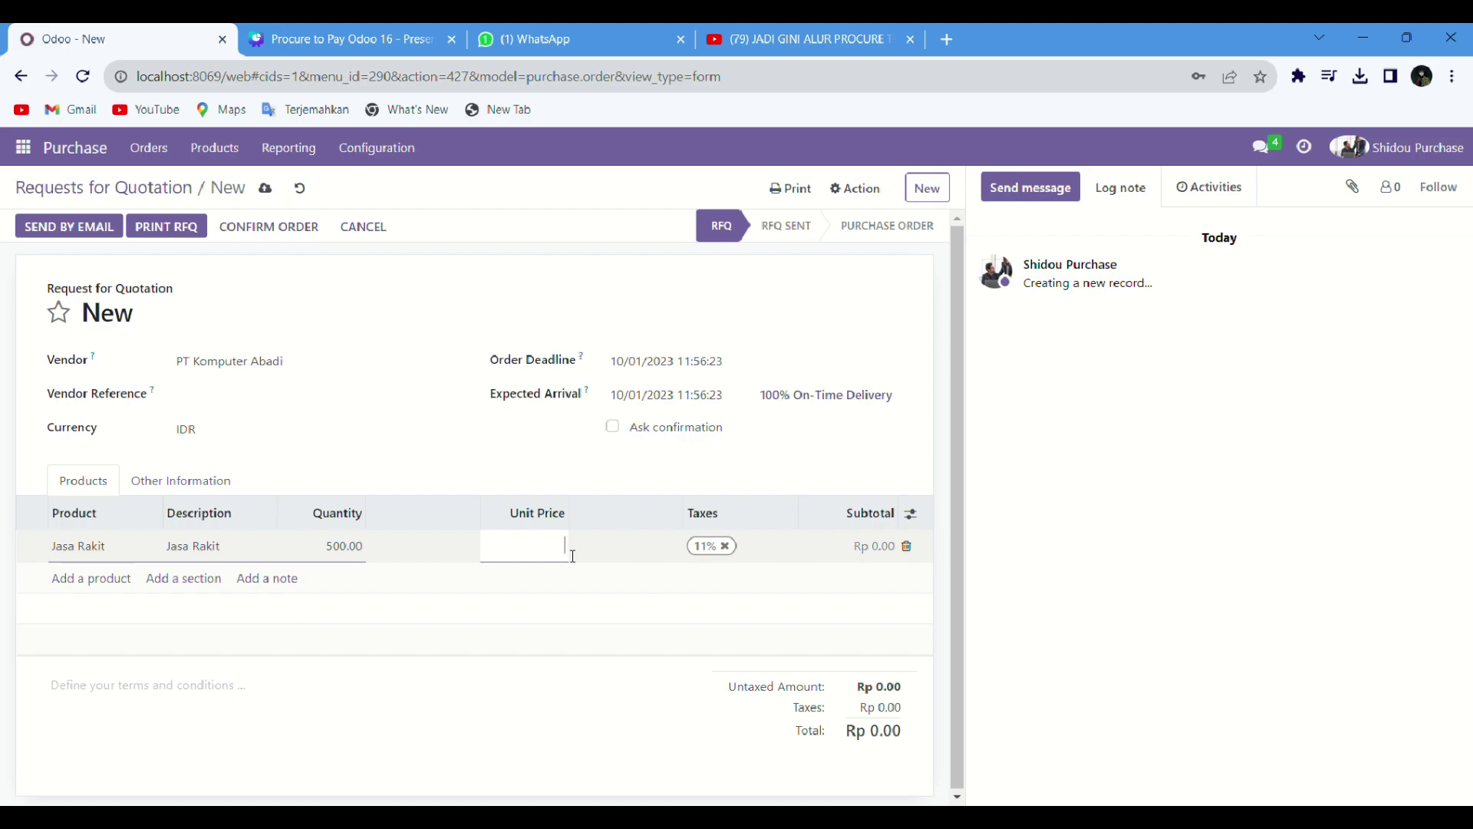
text(300.000)
key(Return)
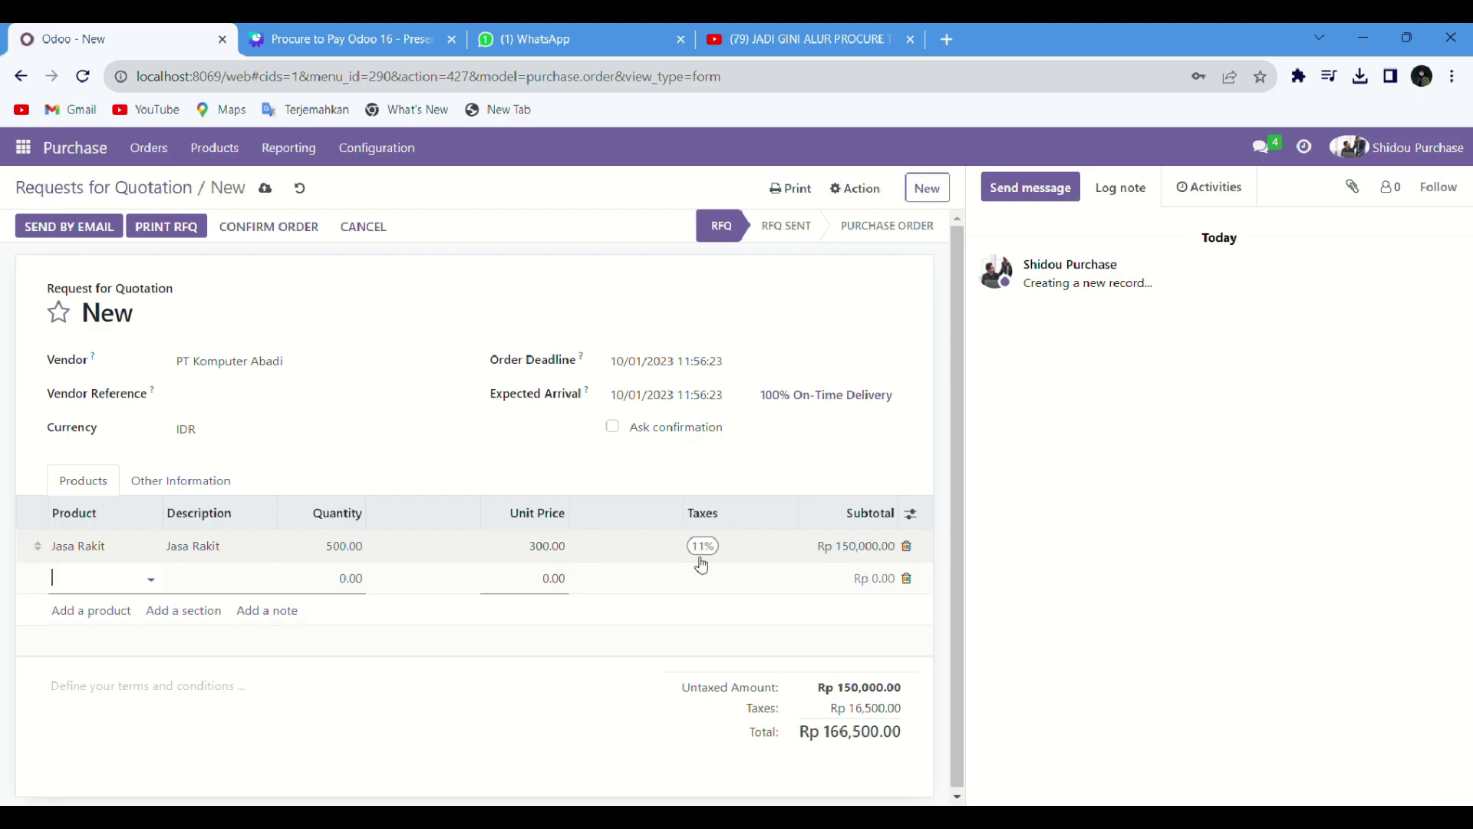
Step: Remove the 11% tax and correct the unit price to 300,000
click(720, 558)
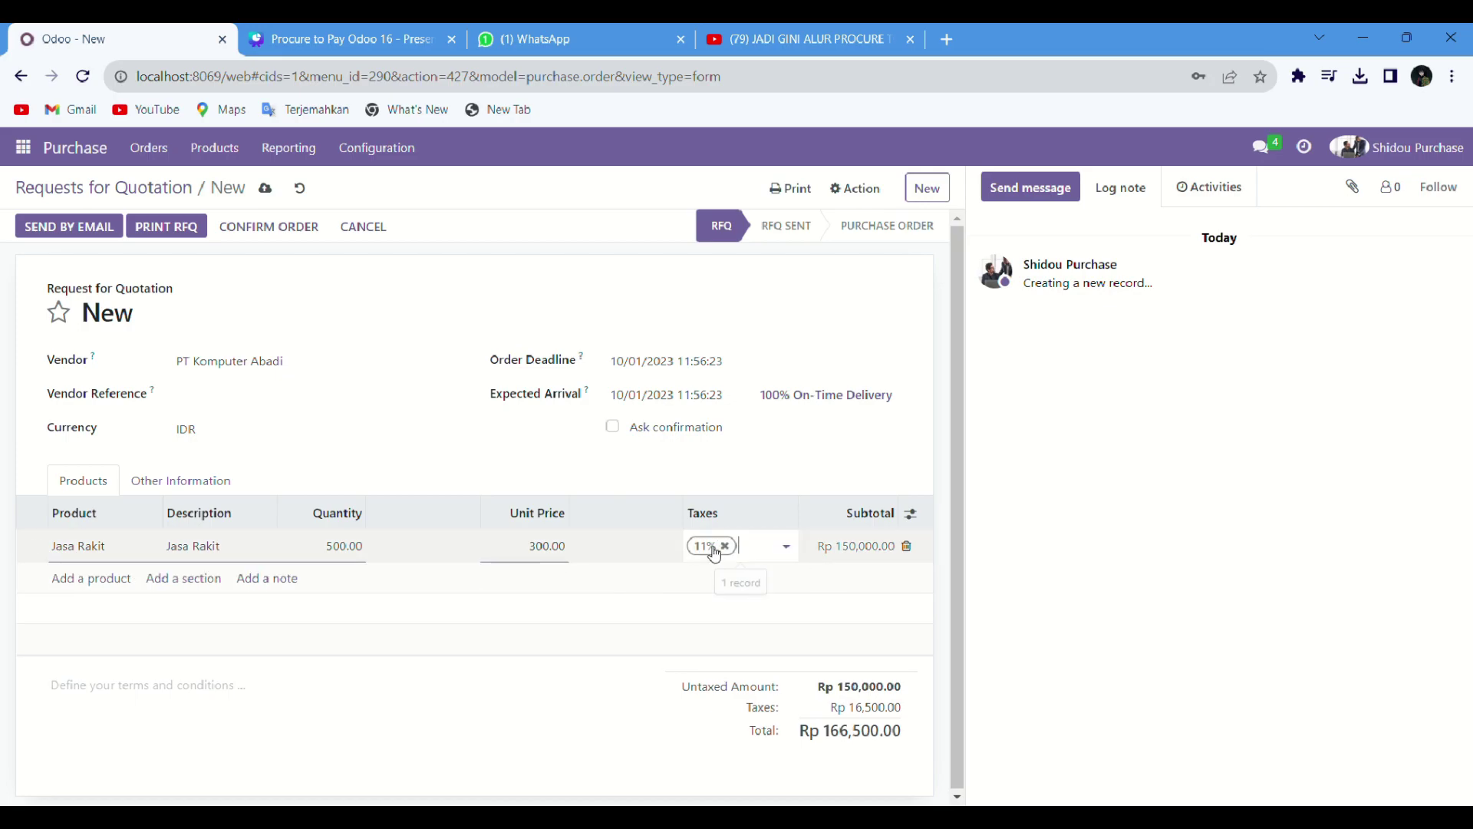
click(723, 547)
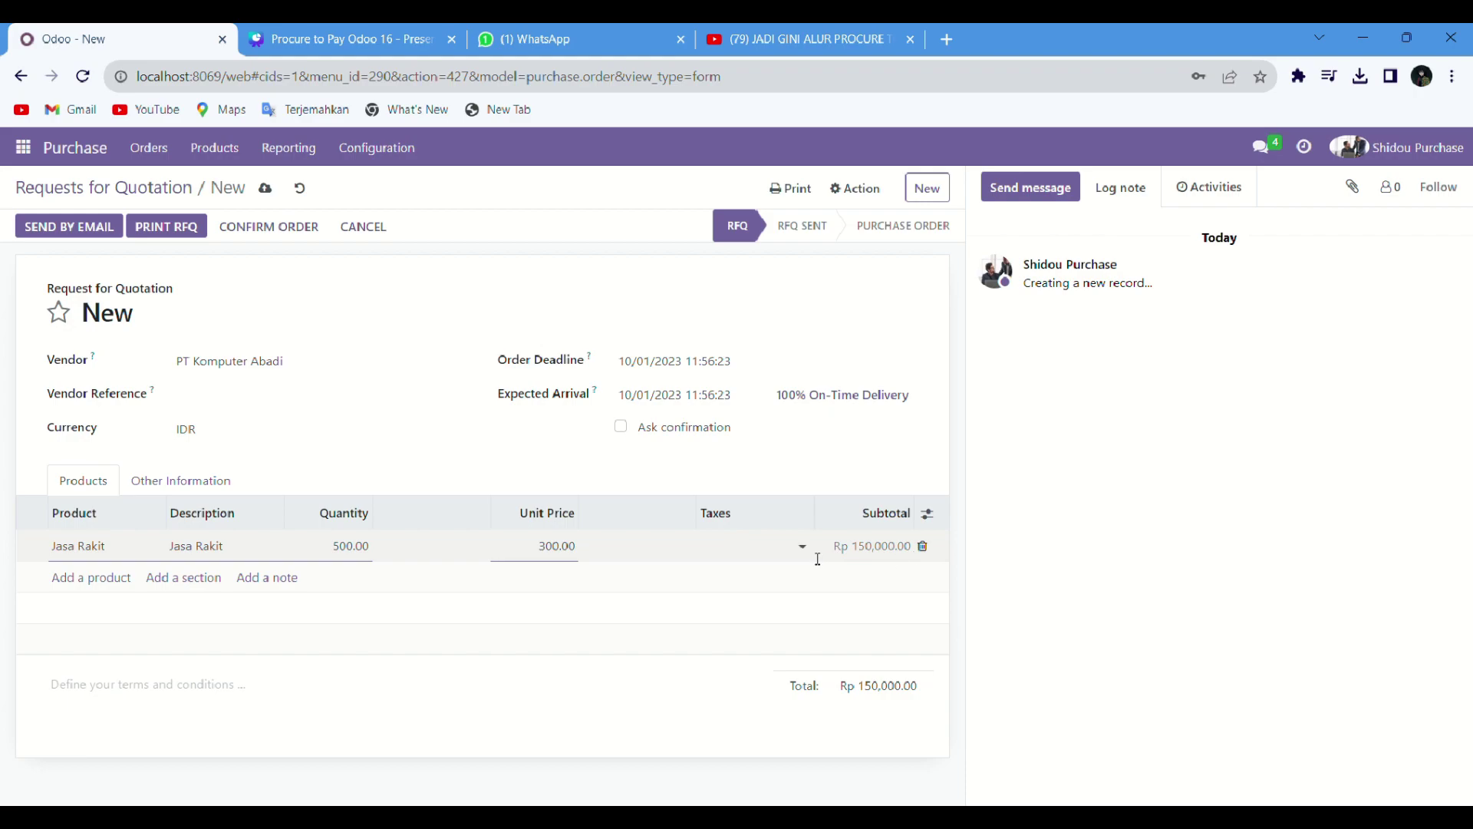
click(576, 561)
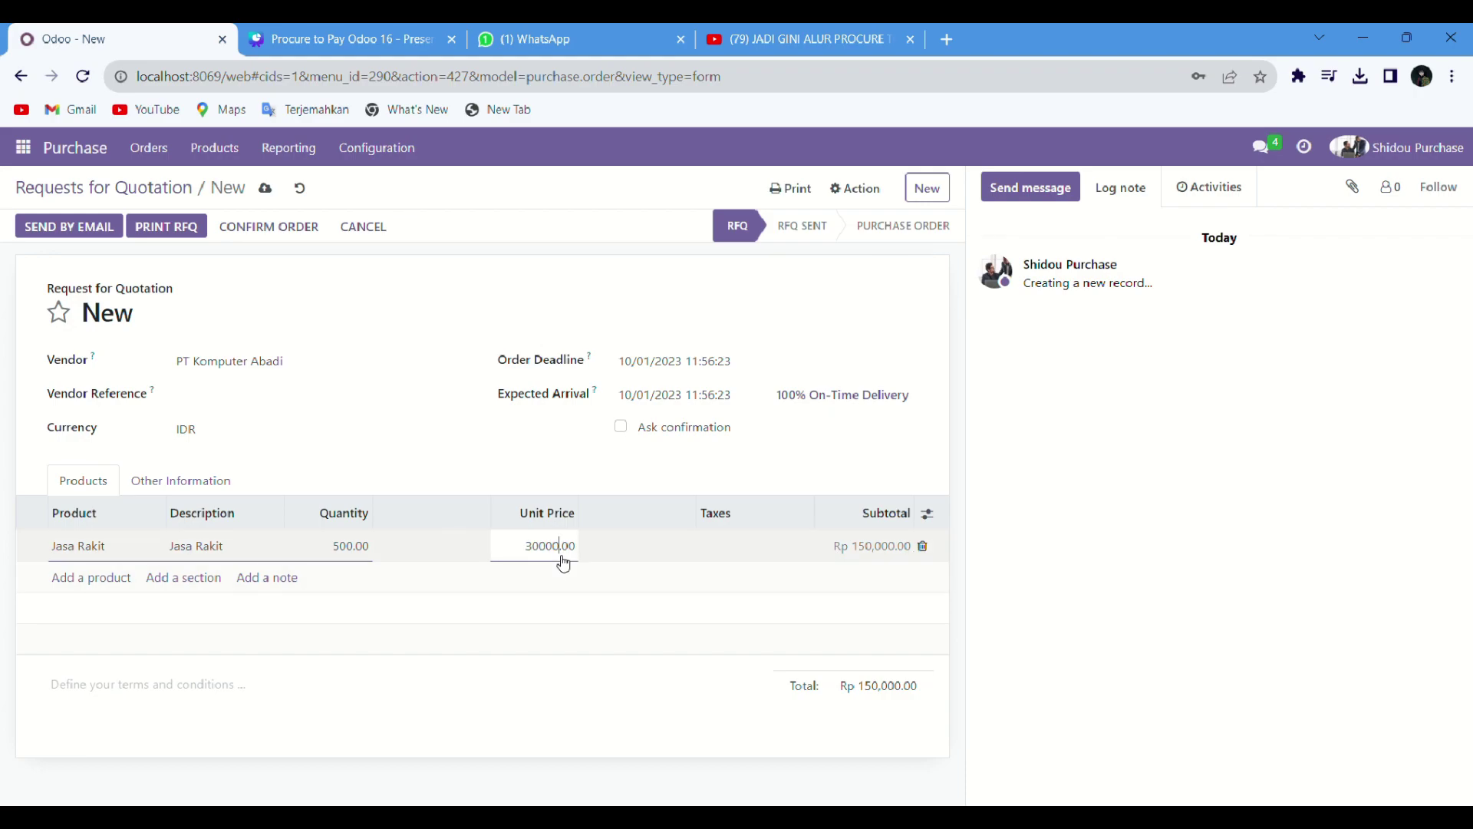
text(000)
key(Return)
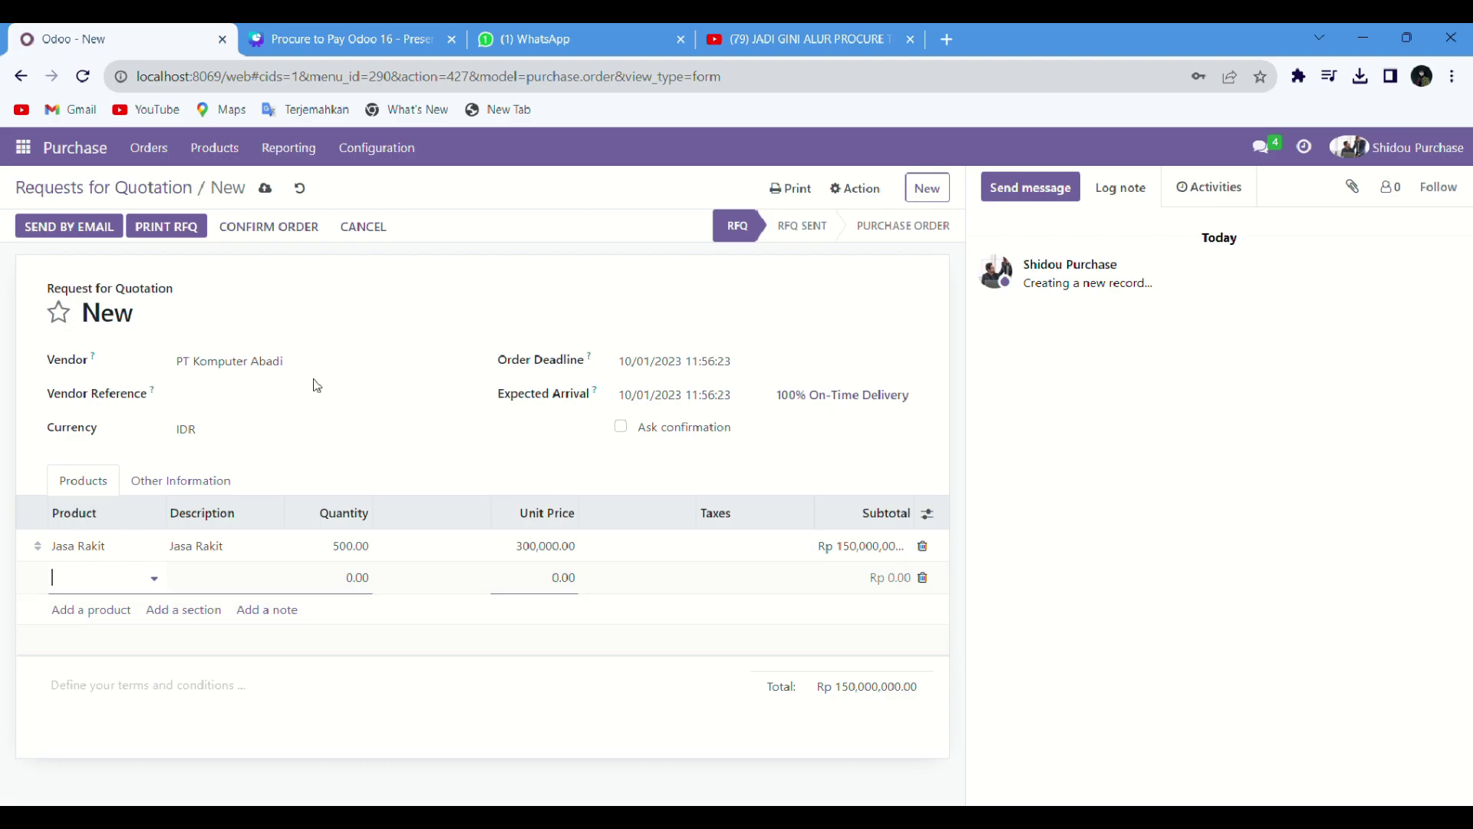
Step: Email RFQ P00005 with RFQ_P00005.pdf attached to PT Komputer Abadi
click(102, 236)
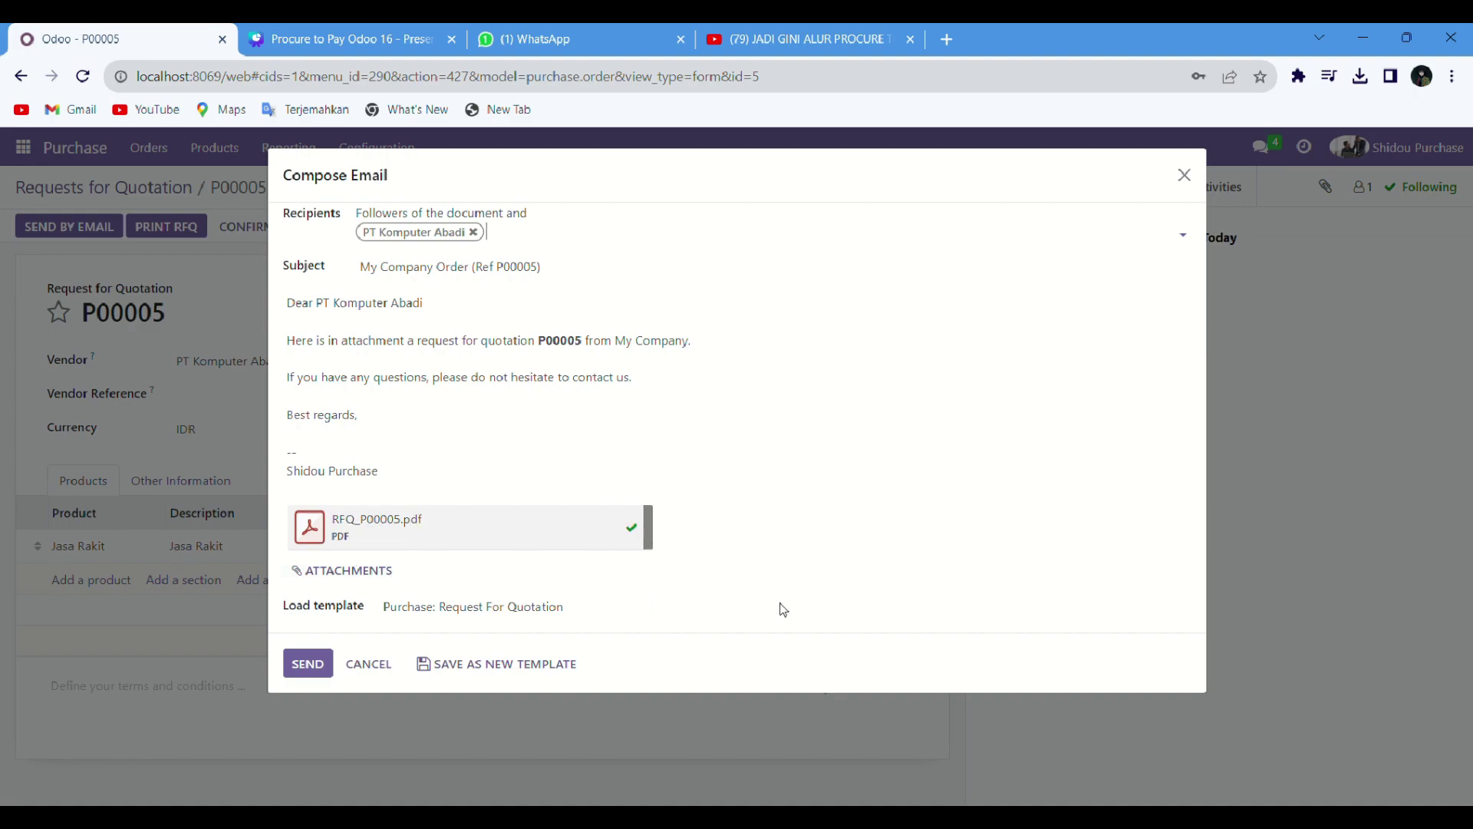
click(301, 668)
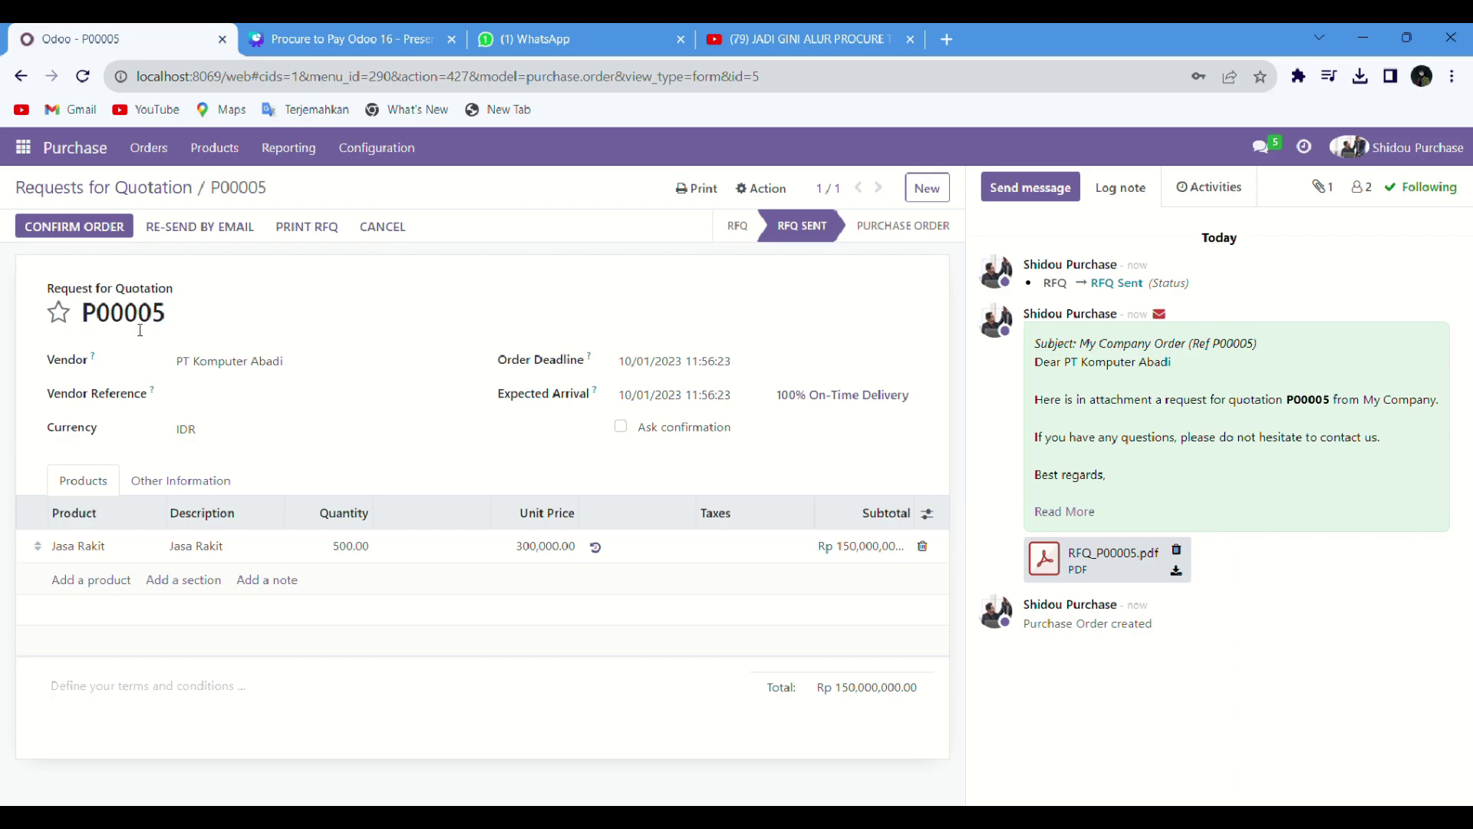
Step: Confirm quotation P00005 as a purchase order
click(76, 228)
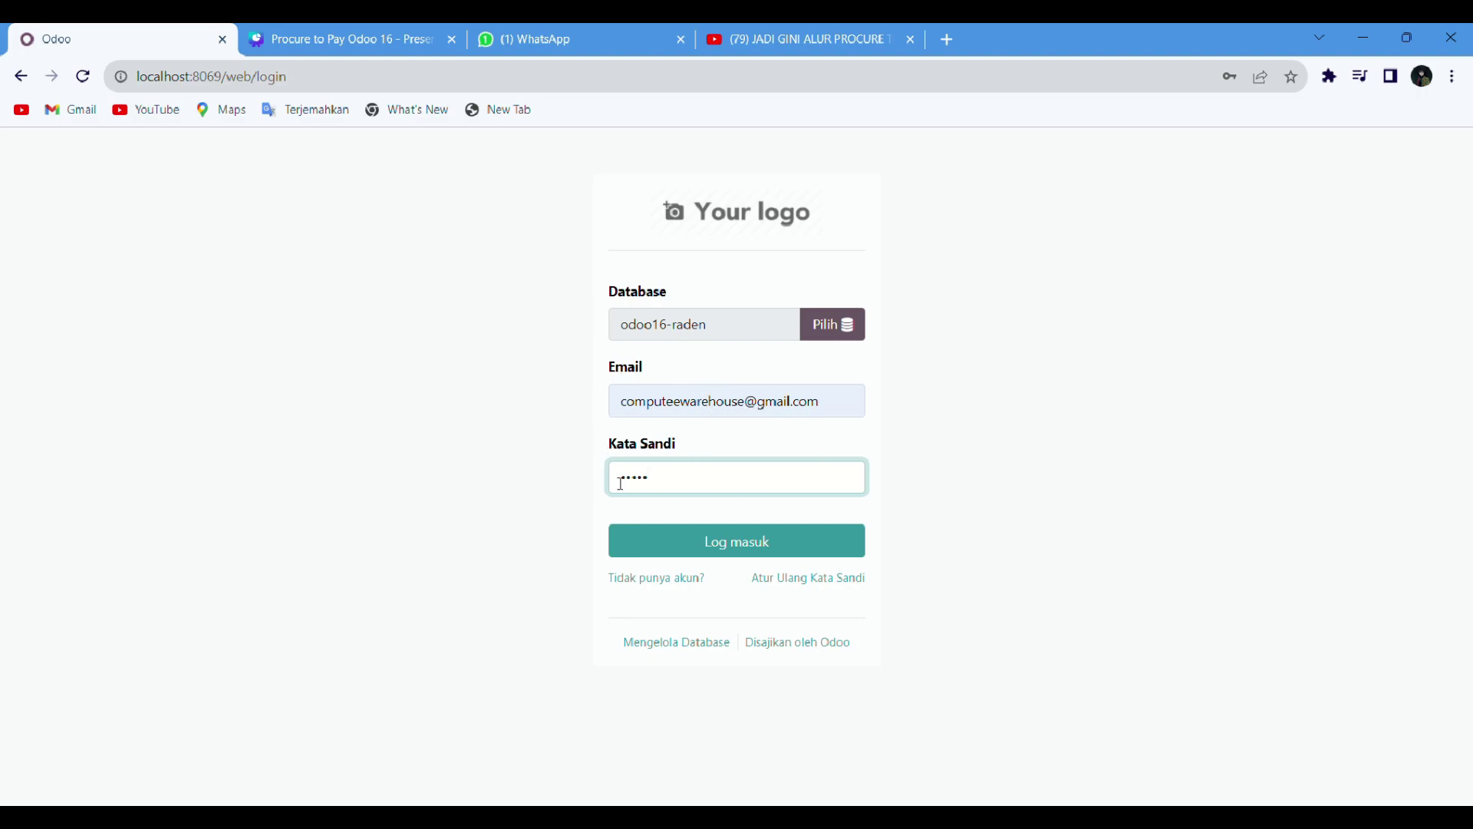
Step: Log in as the warehouse user and list Inventory receipts to process, including WH/IN/00003
click(664, 540)
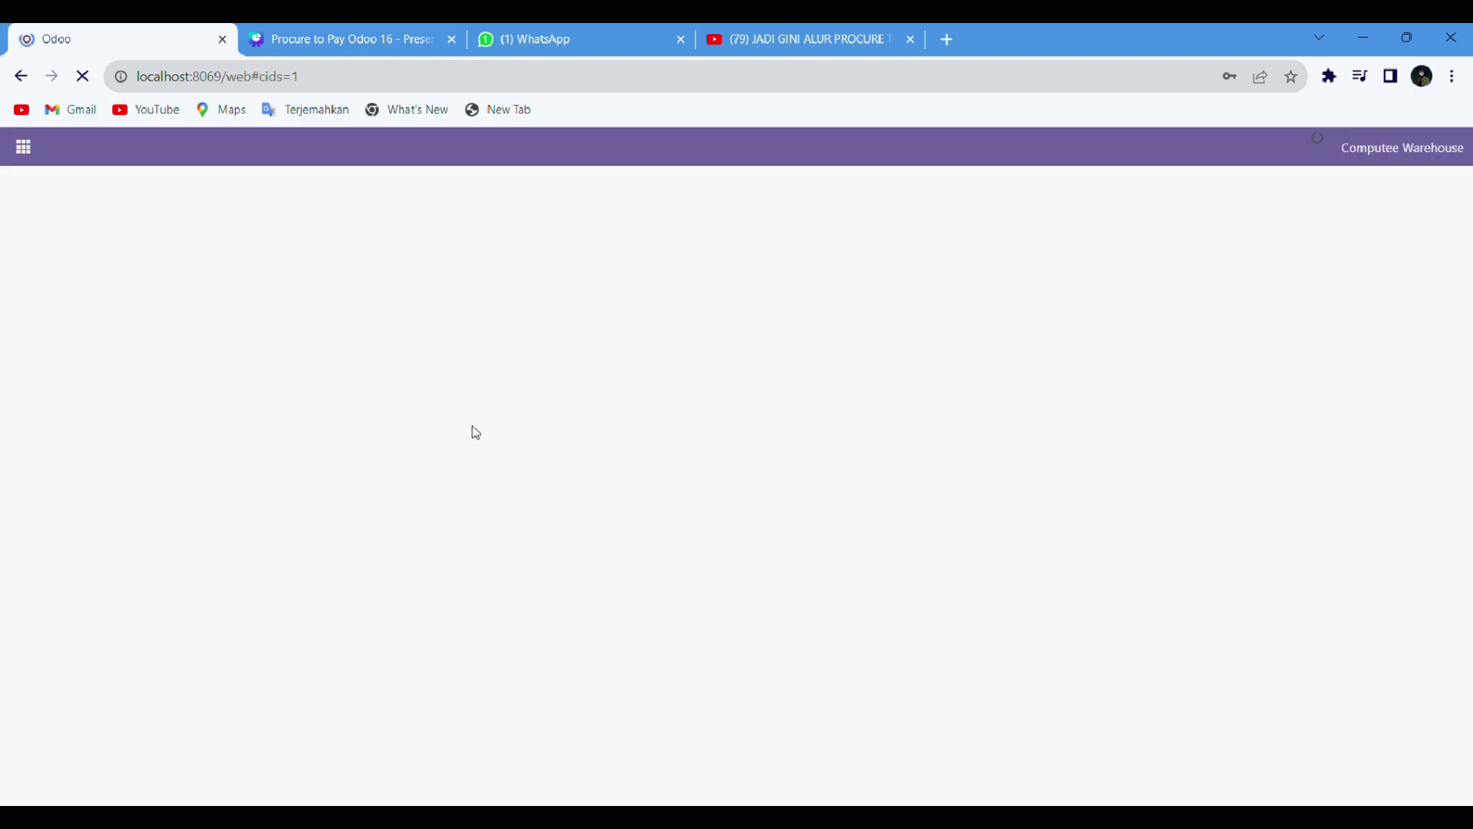
click(23, 147)
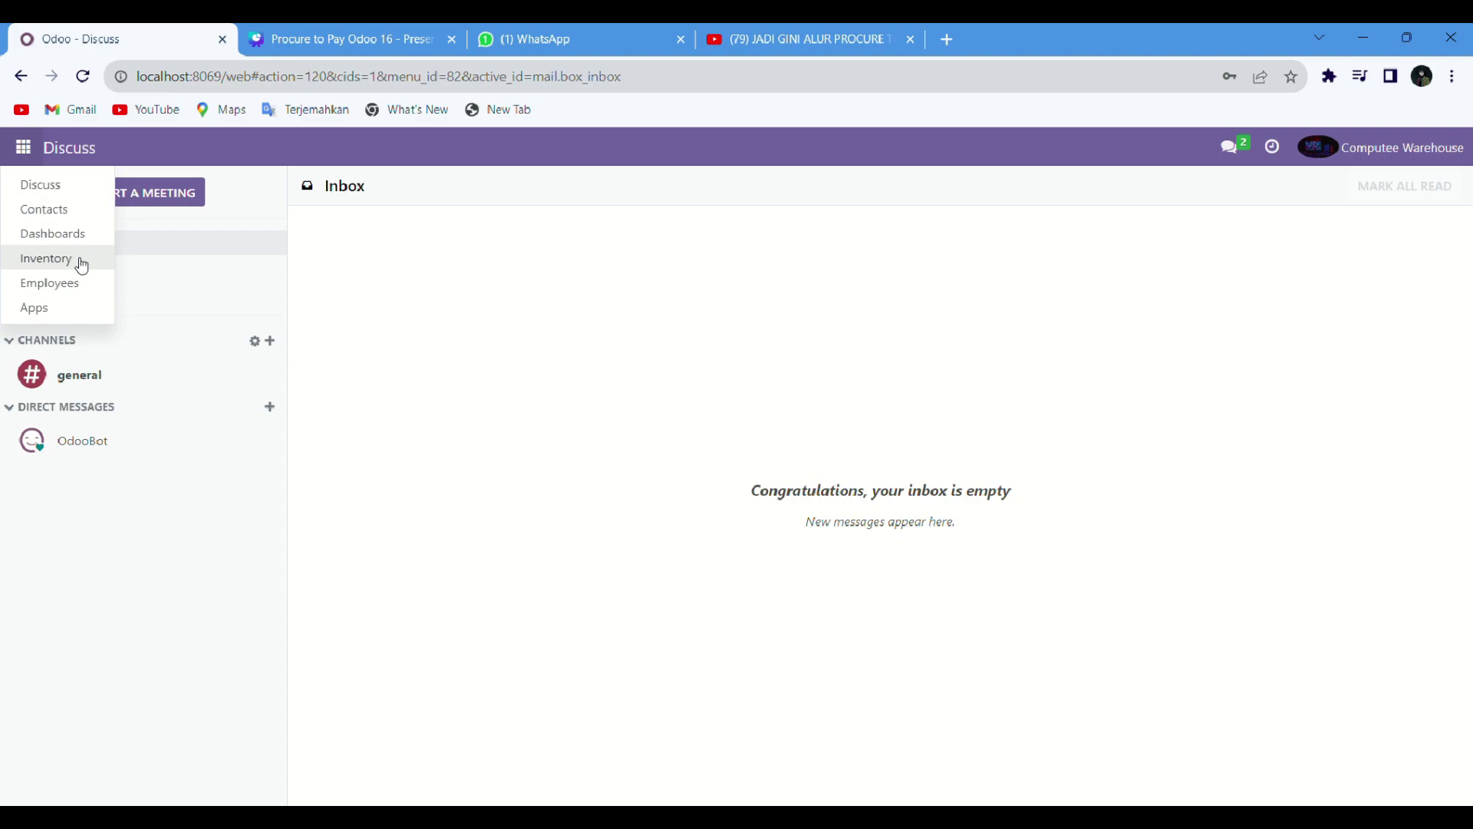
click(82, 266)
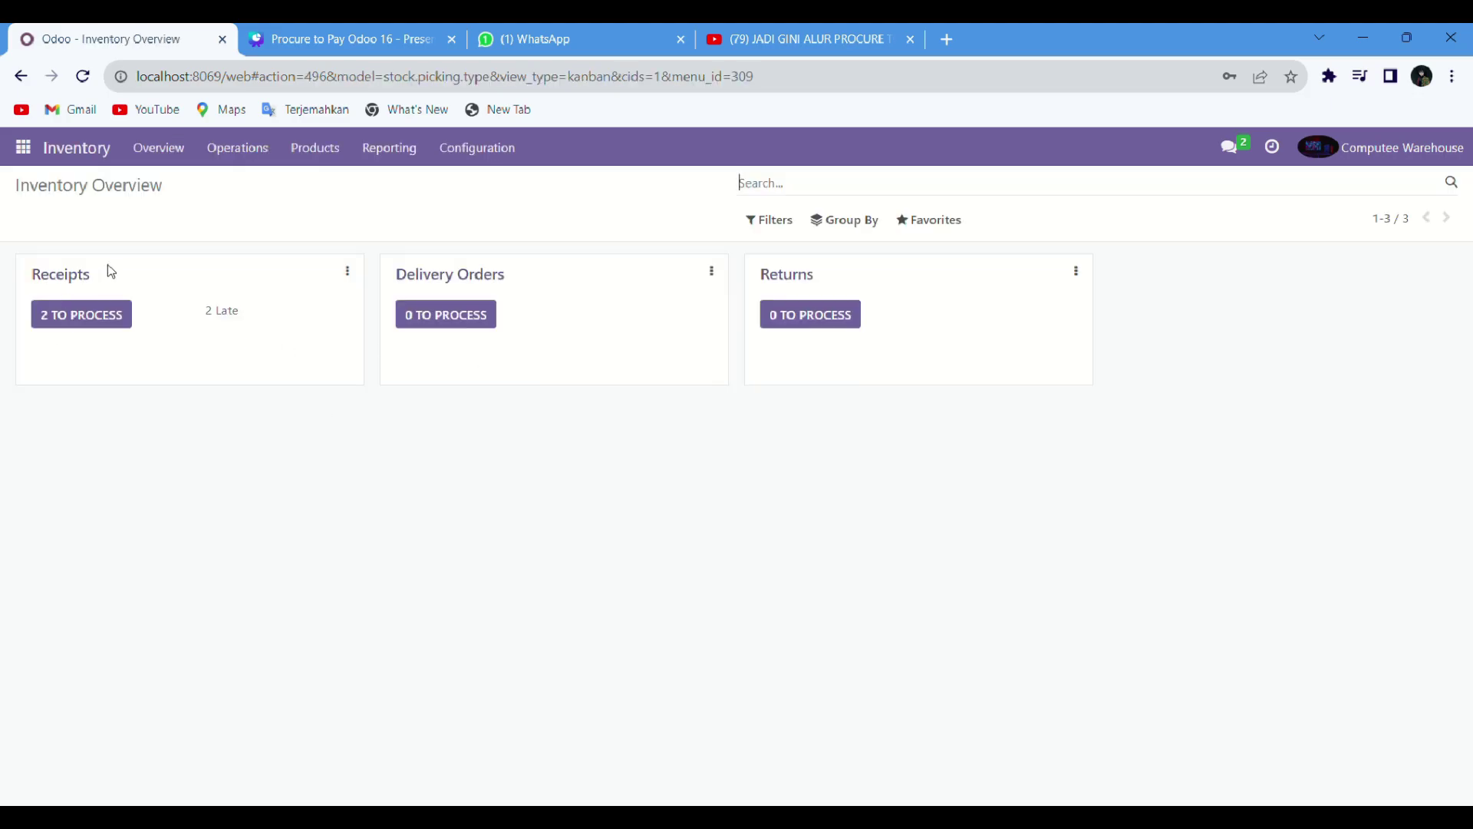
click(71, 287)
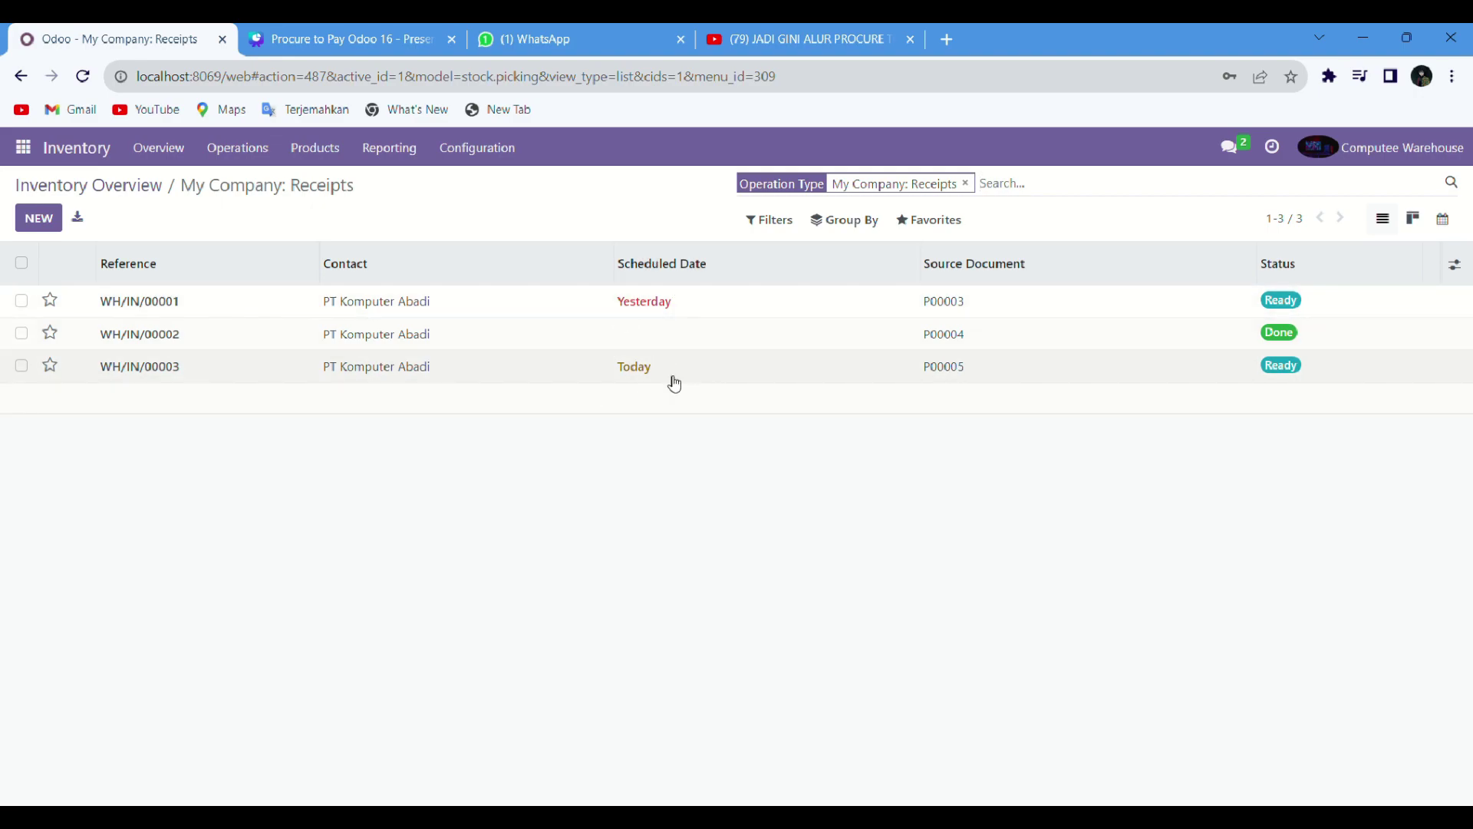
Step: On WH/IN/00003 set 500 Jasa Rakit done, delete the blank line, and validate
click(339, 379)
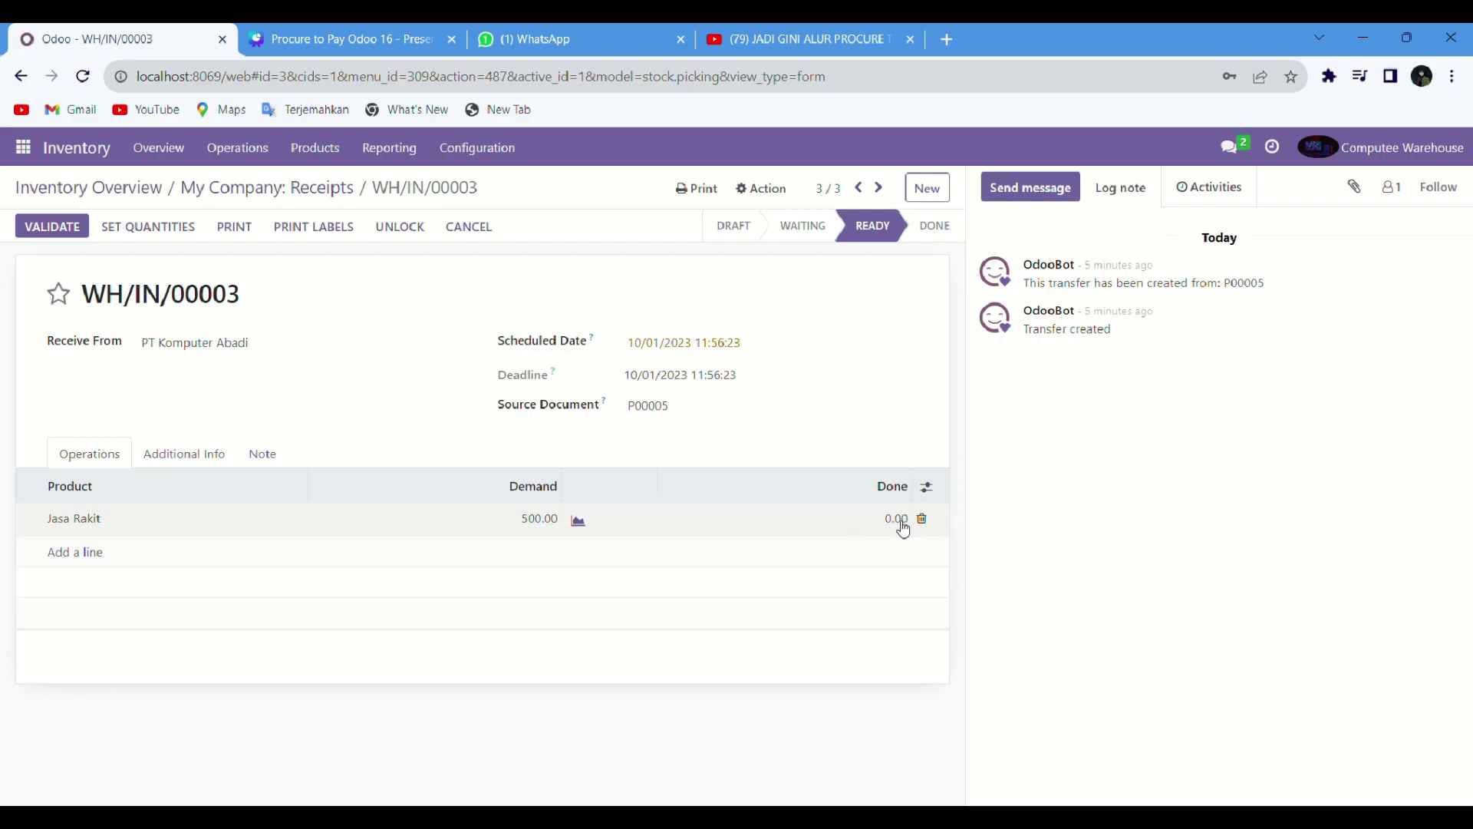
click(904, 528)
key(BackSpace)
key(Return)
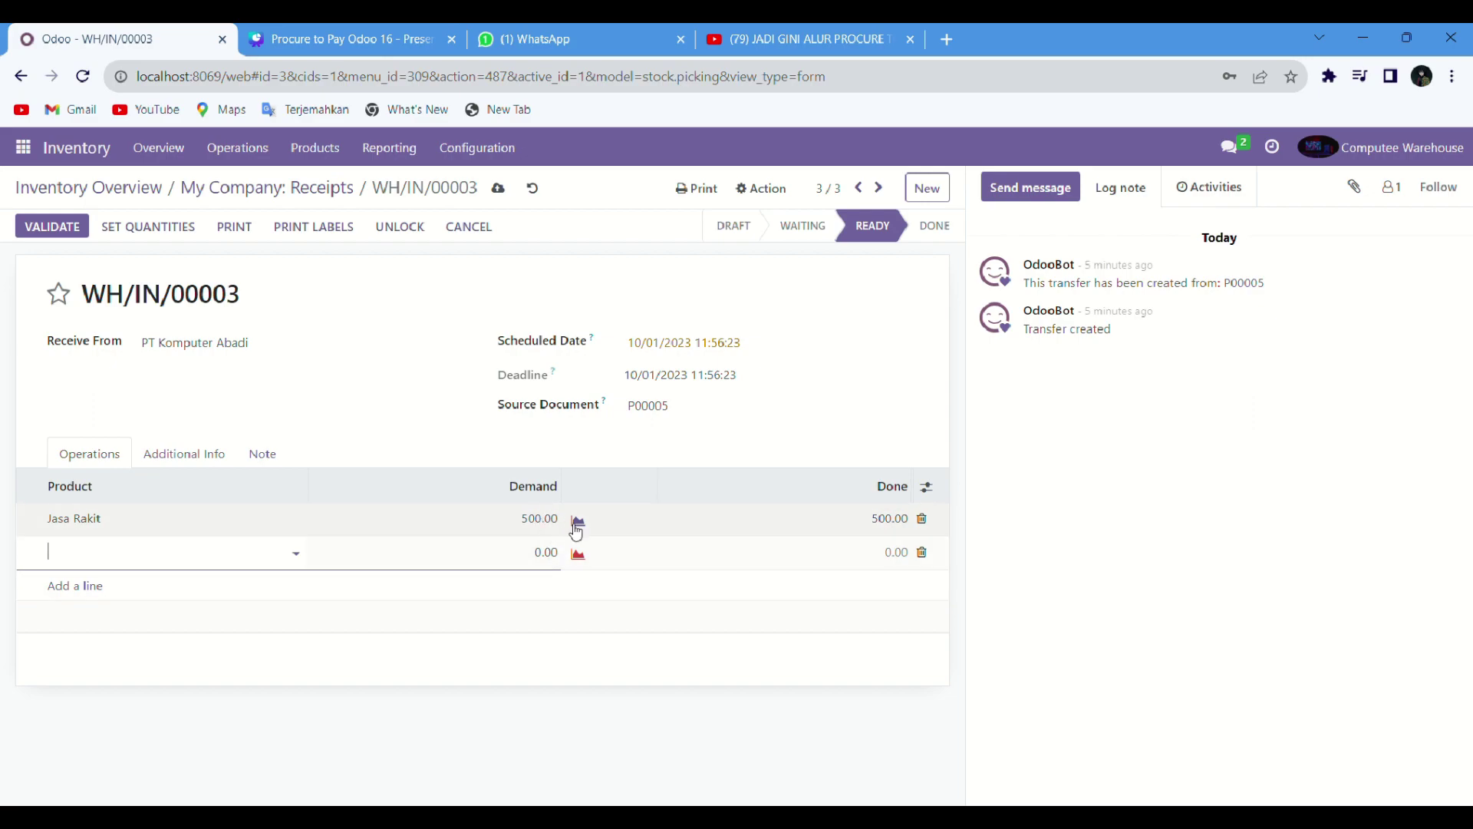
click(924, 554)
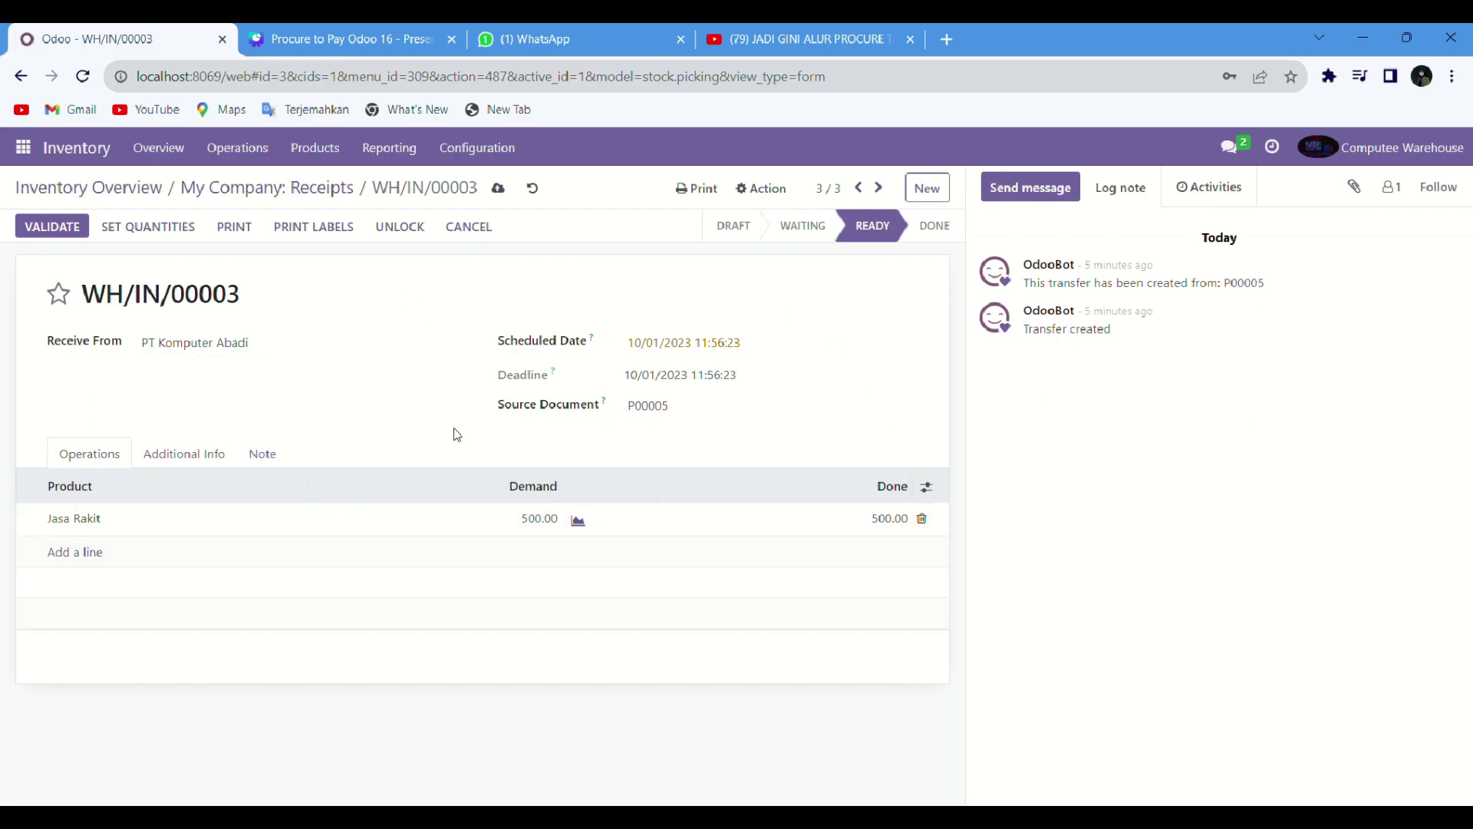
click(74, 228)
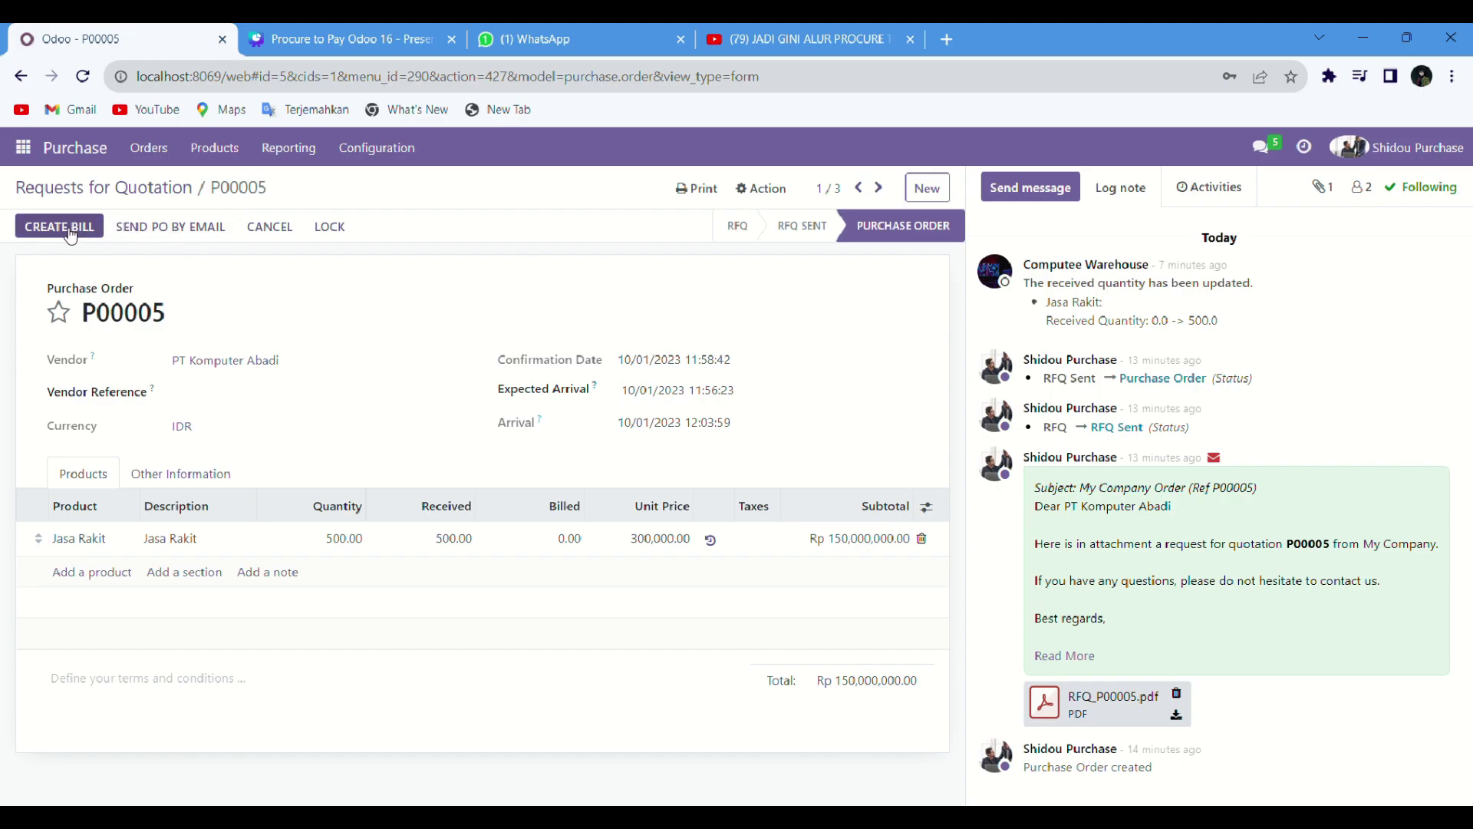
Step: Create draft vendor bill BILL/2023/10/0001 from purchase order P00005 and review it
click(65, 228)
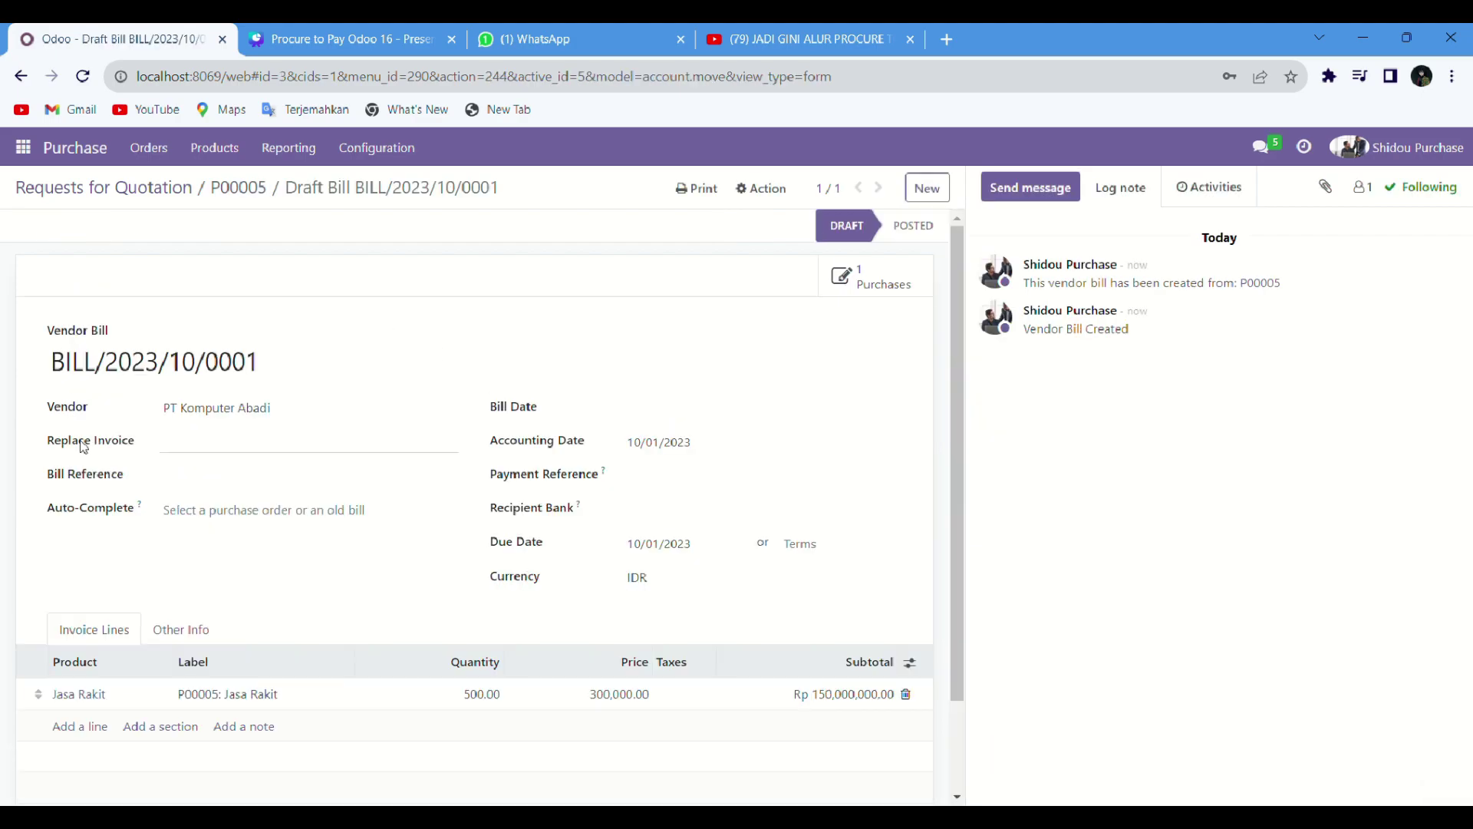
scroll(518, 670, down, 1)
scroll(522, 606, up, 1)
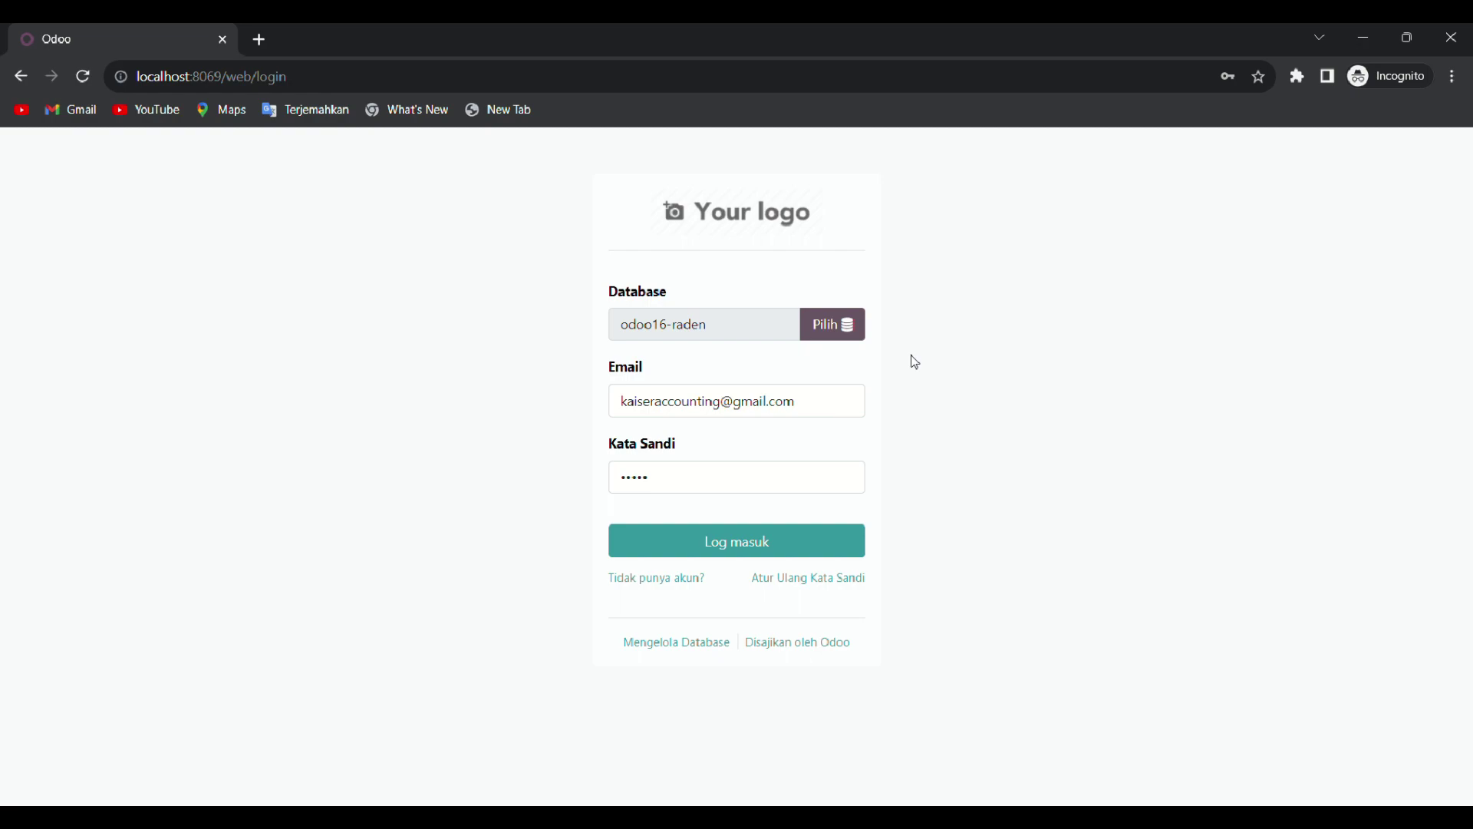
Step: Sign in as the accounting user, go to Invoicing Vendors > Bills, and open draft BILL/2023/10/0001
click(680, 550)
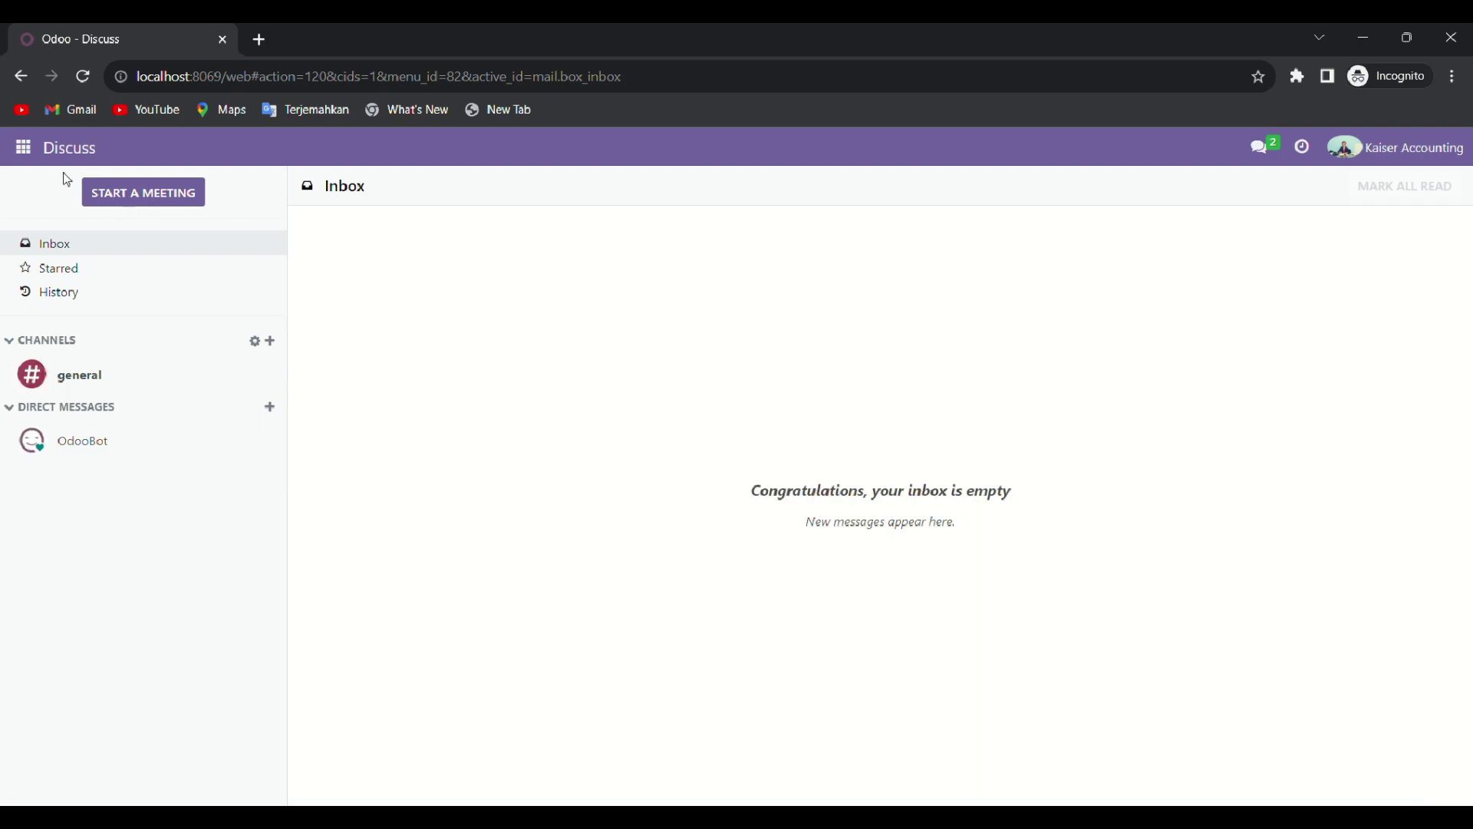
click(23, 148)
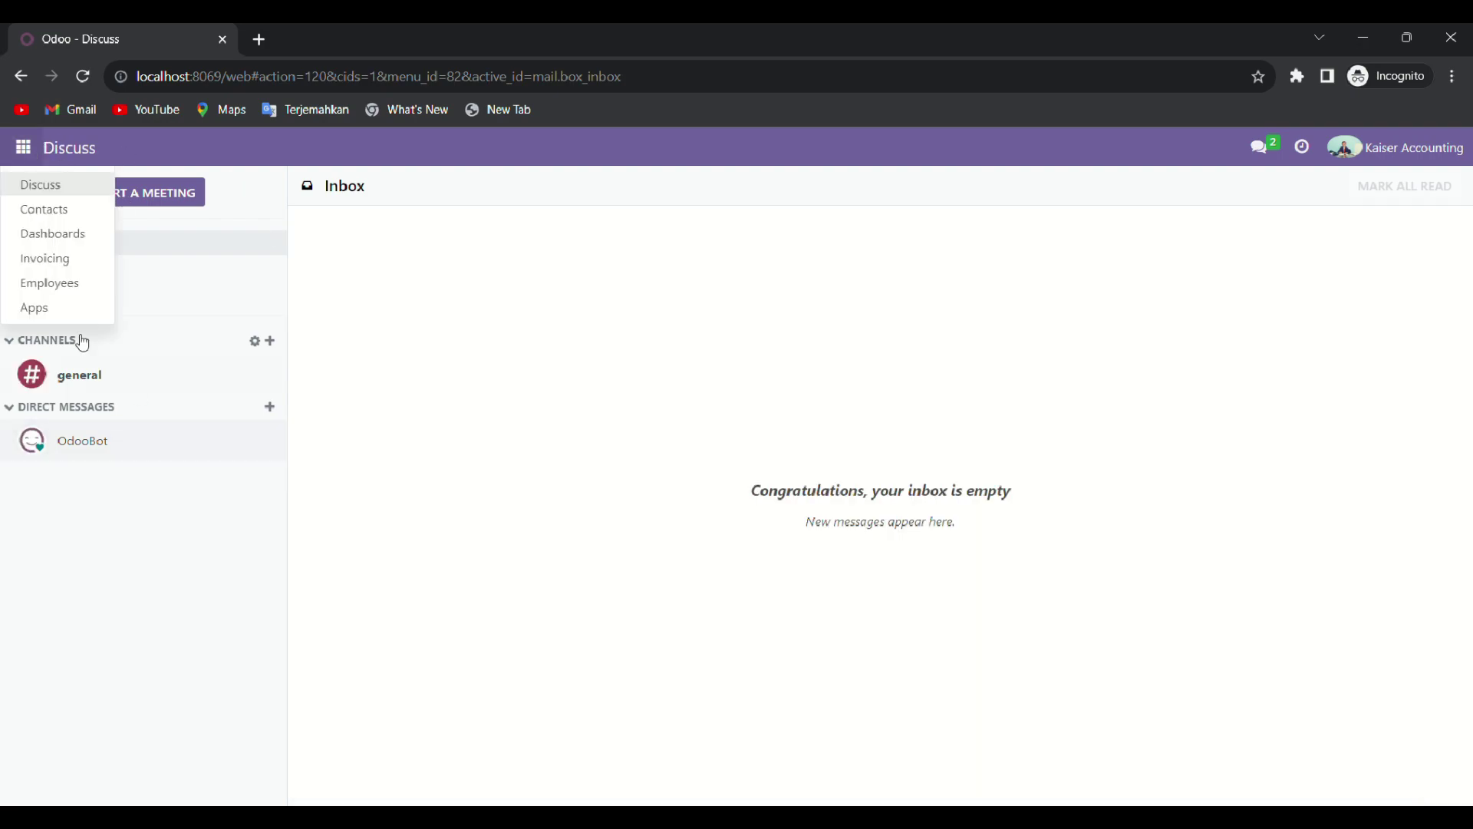
click(88, 268)
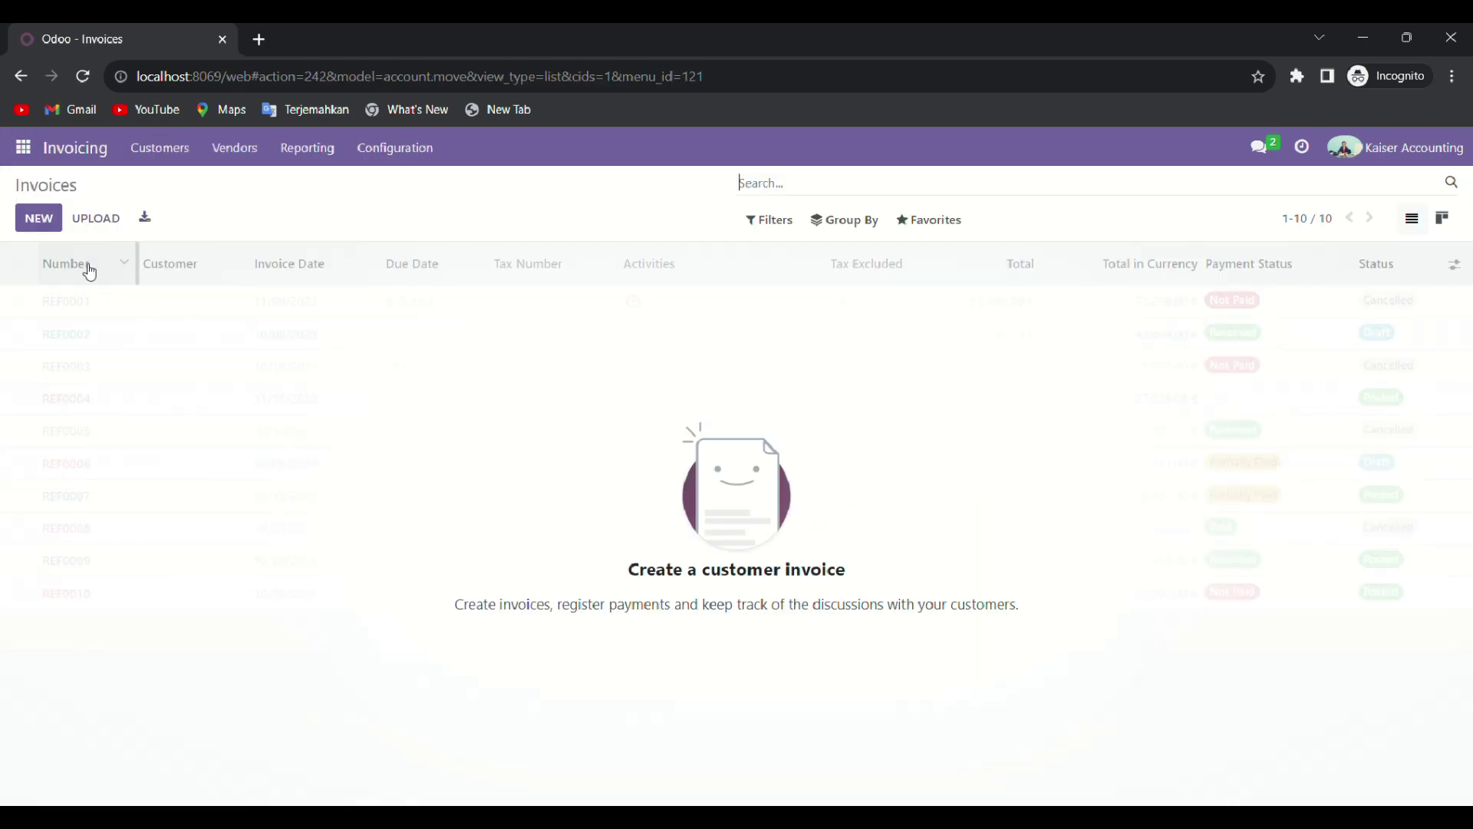
click(244, 159)
click(233, 185)
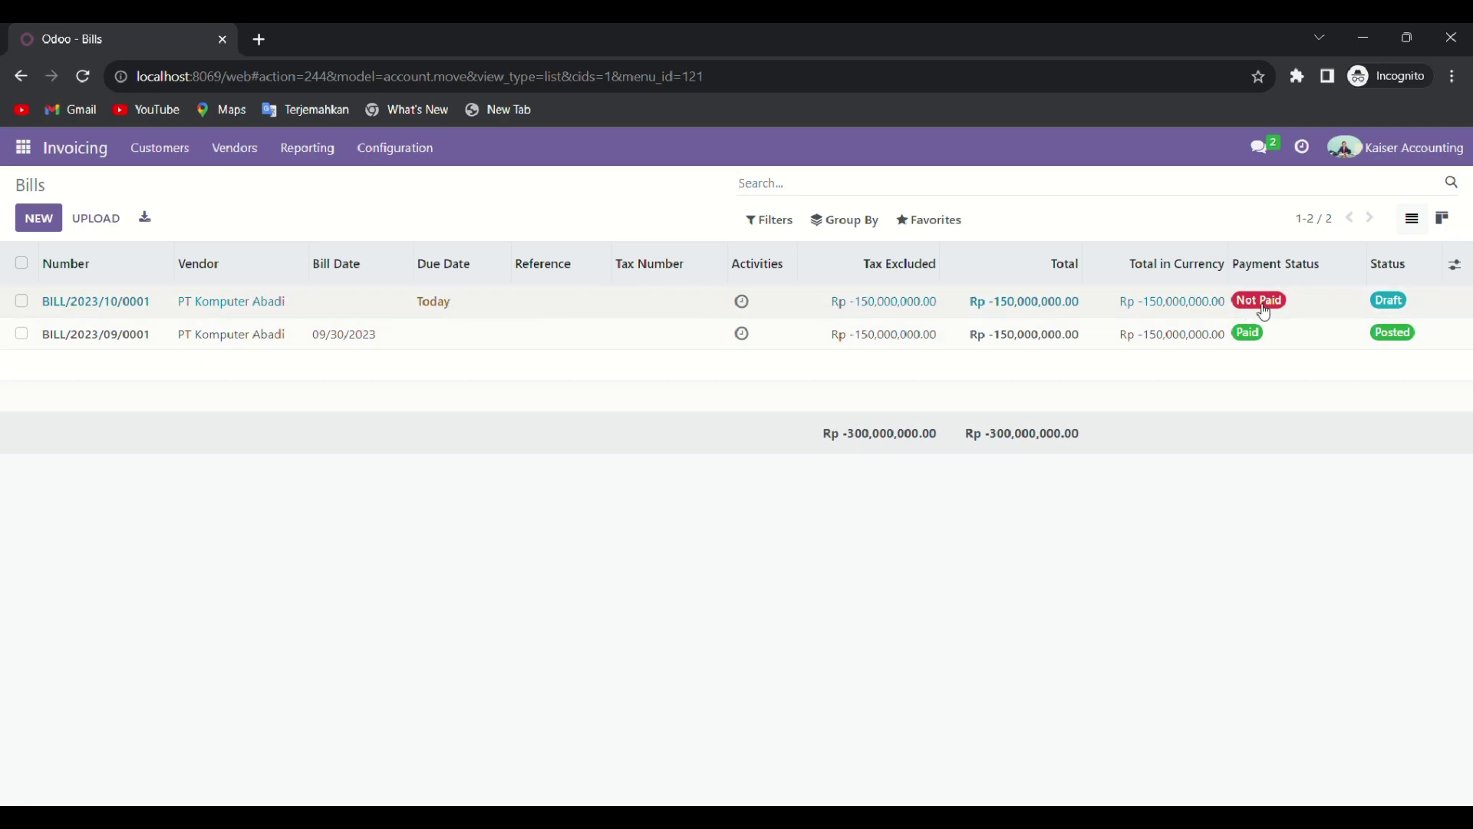
click(320, 311)
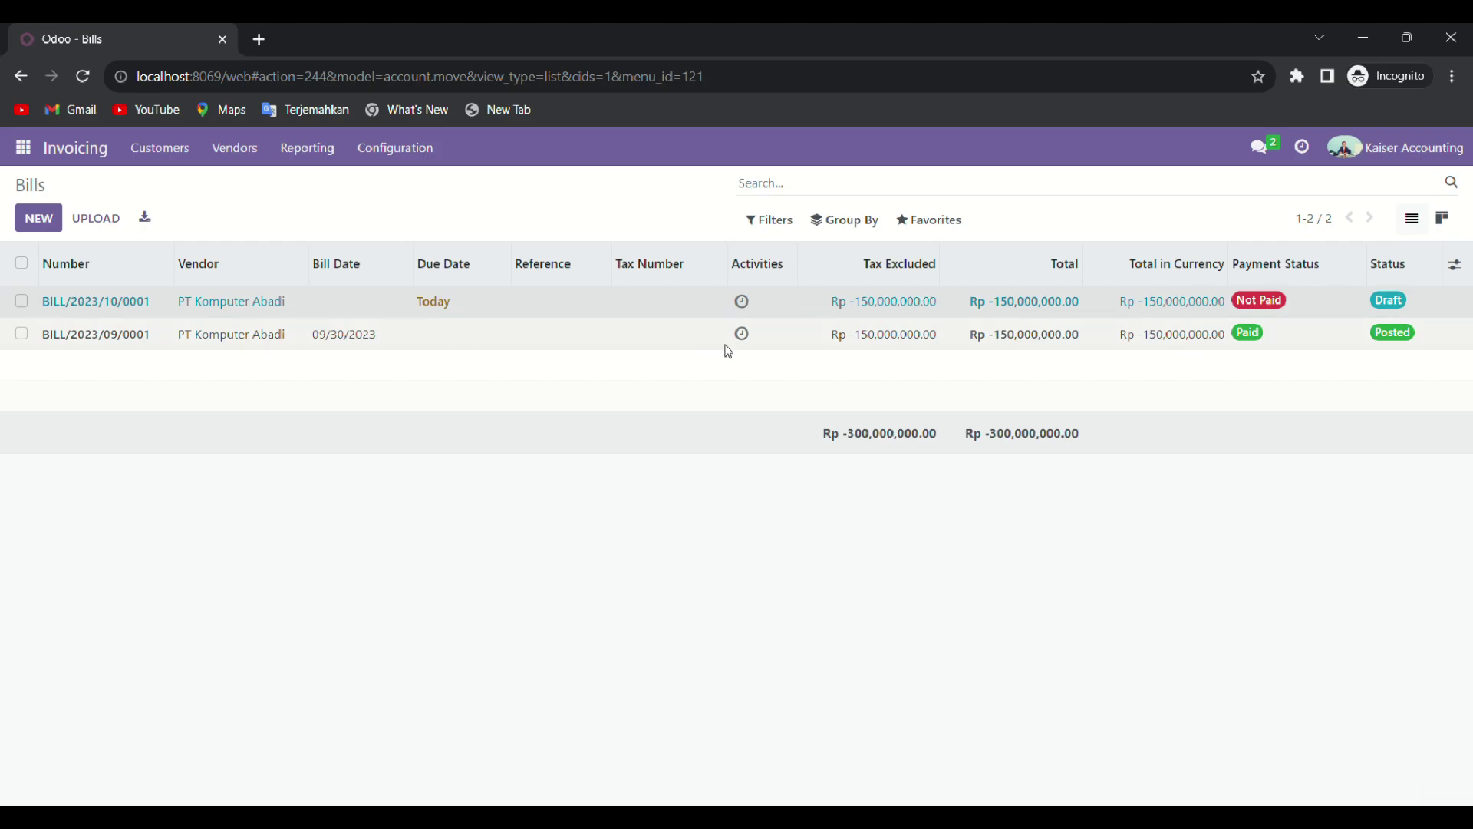
Step: Set the bill date of BILL/2023/10/0001 to October 1, 2023
scroll(738, 658, down, 1)
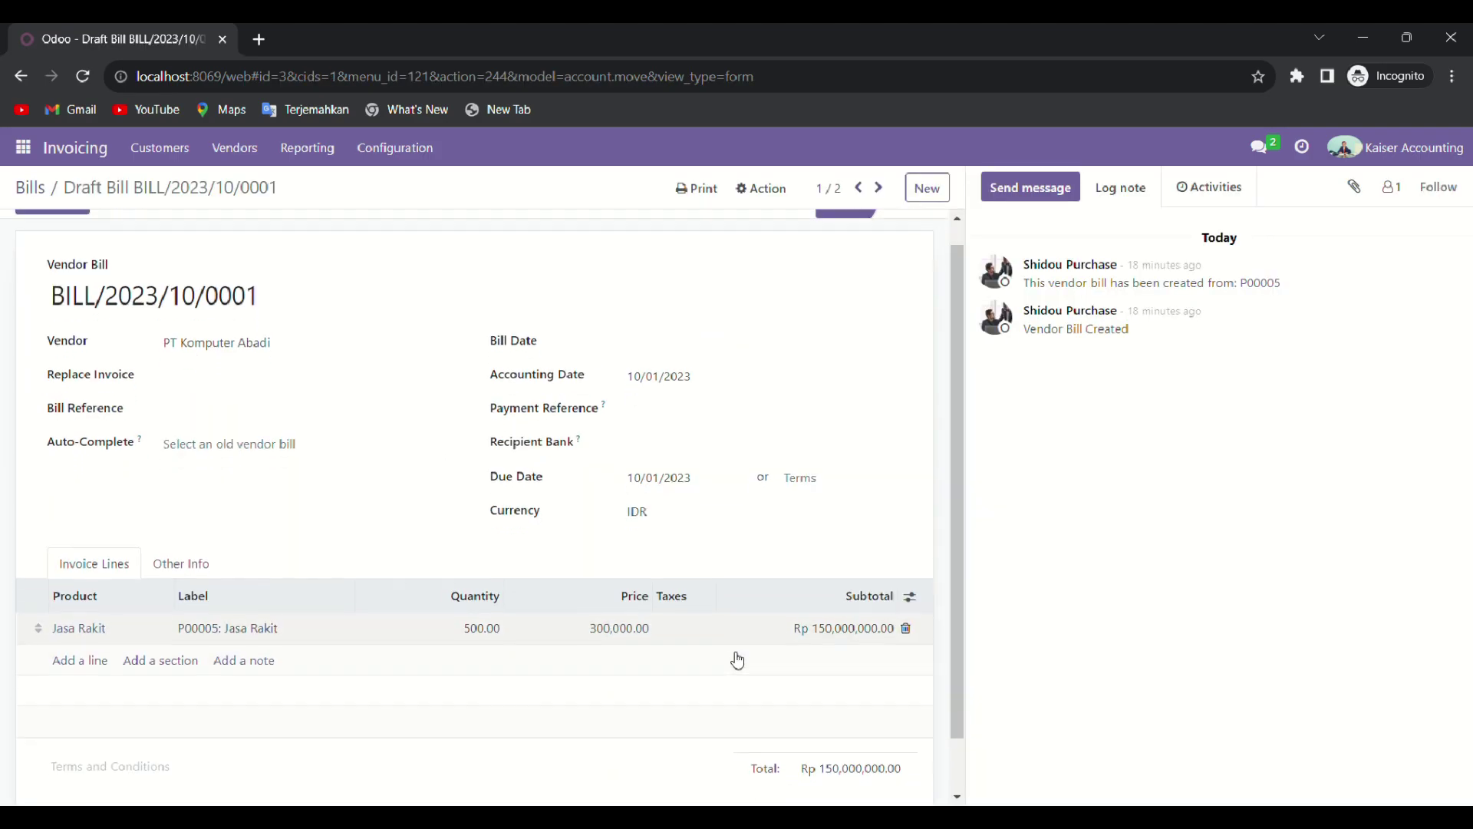
scroll(428, 649, up, 1)
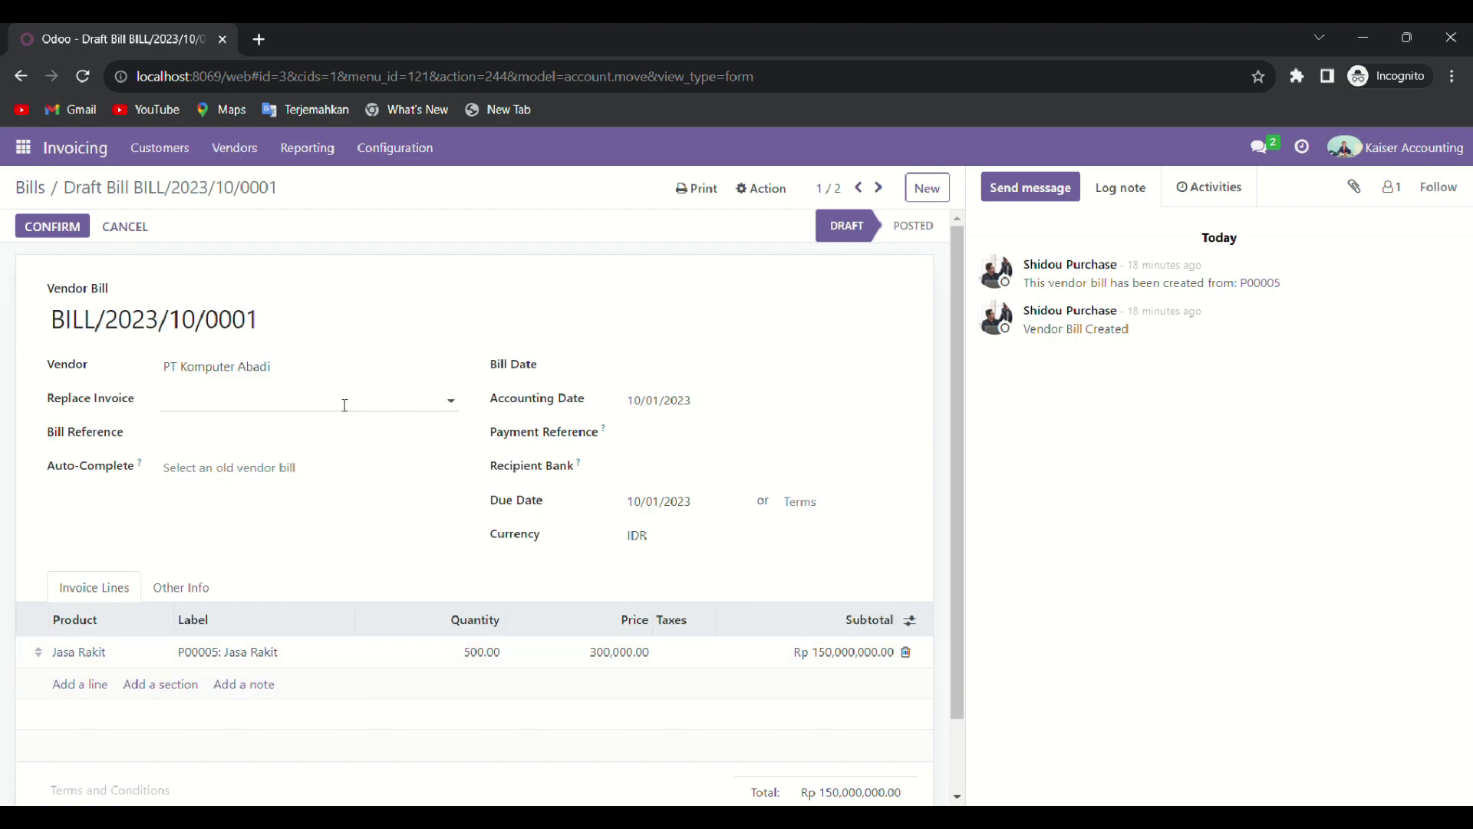
click(660, 379)
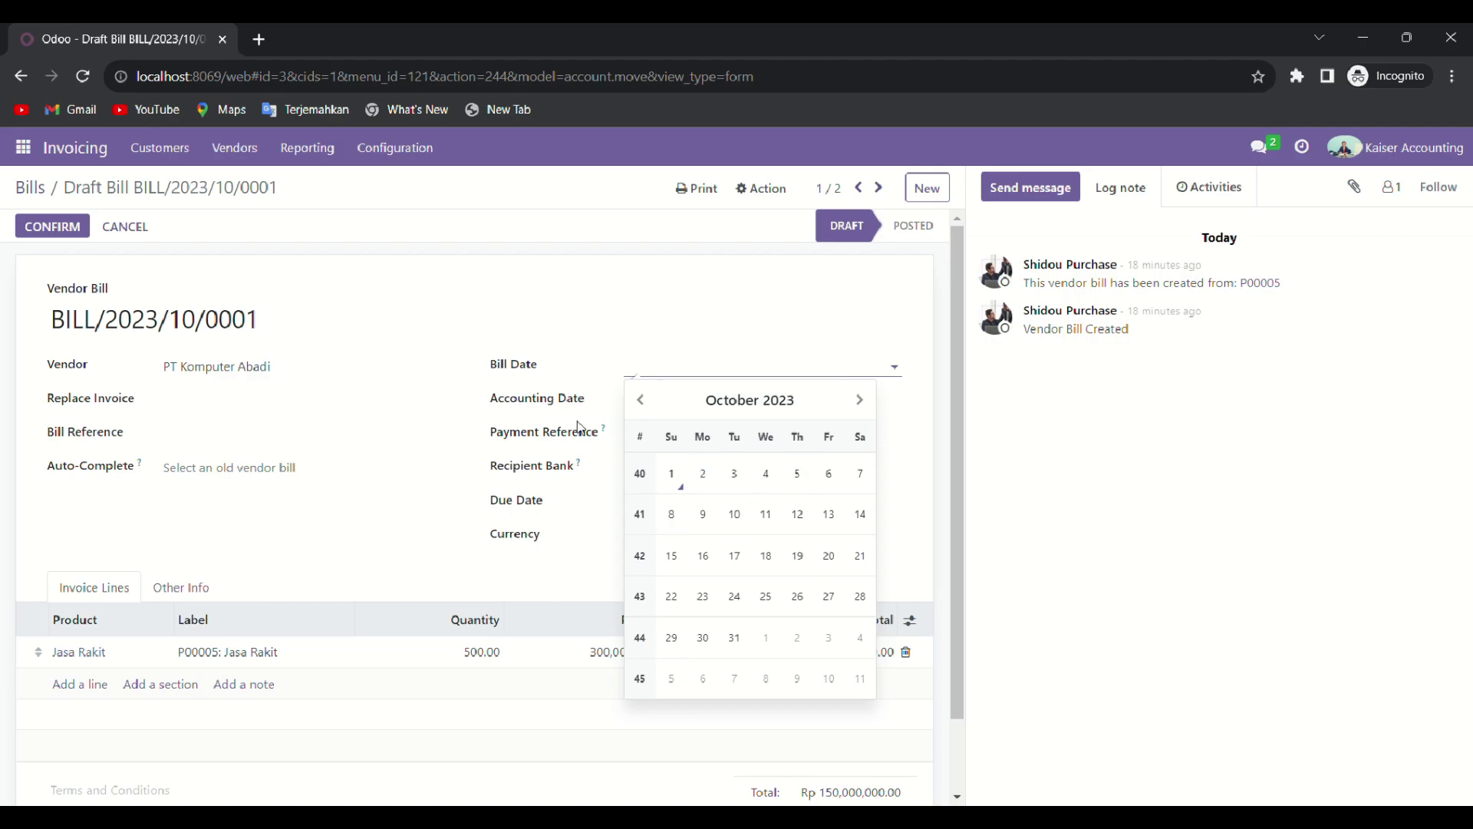
click(669, 479)
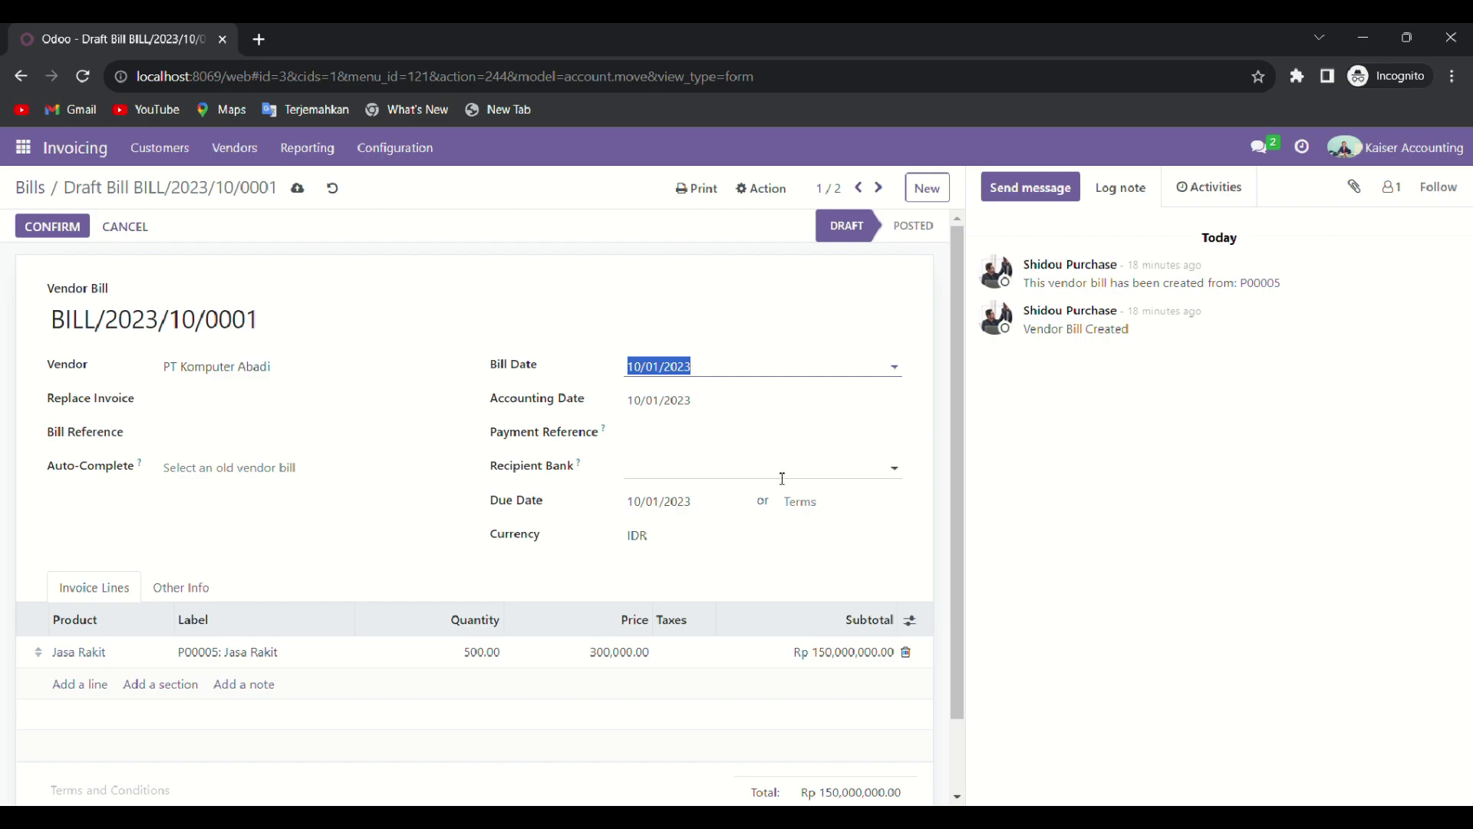
click(349, 470)
click(445, 434)
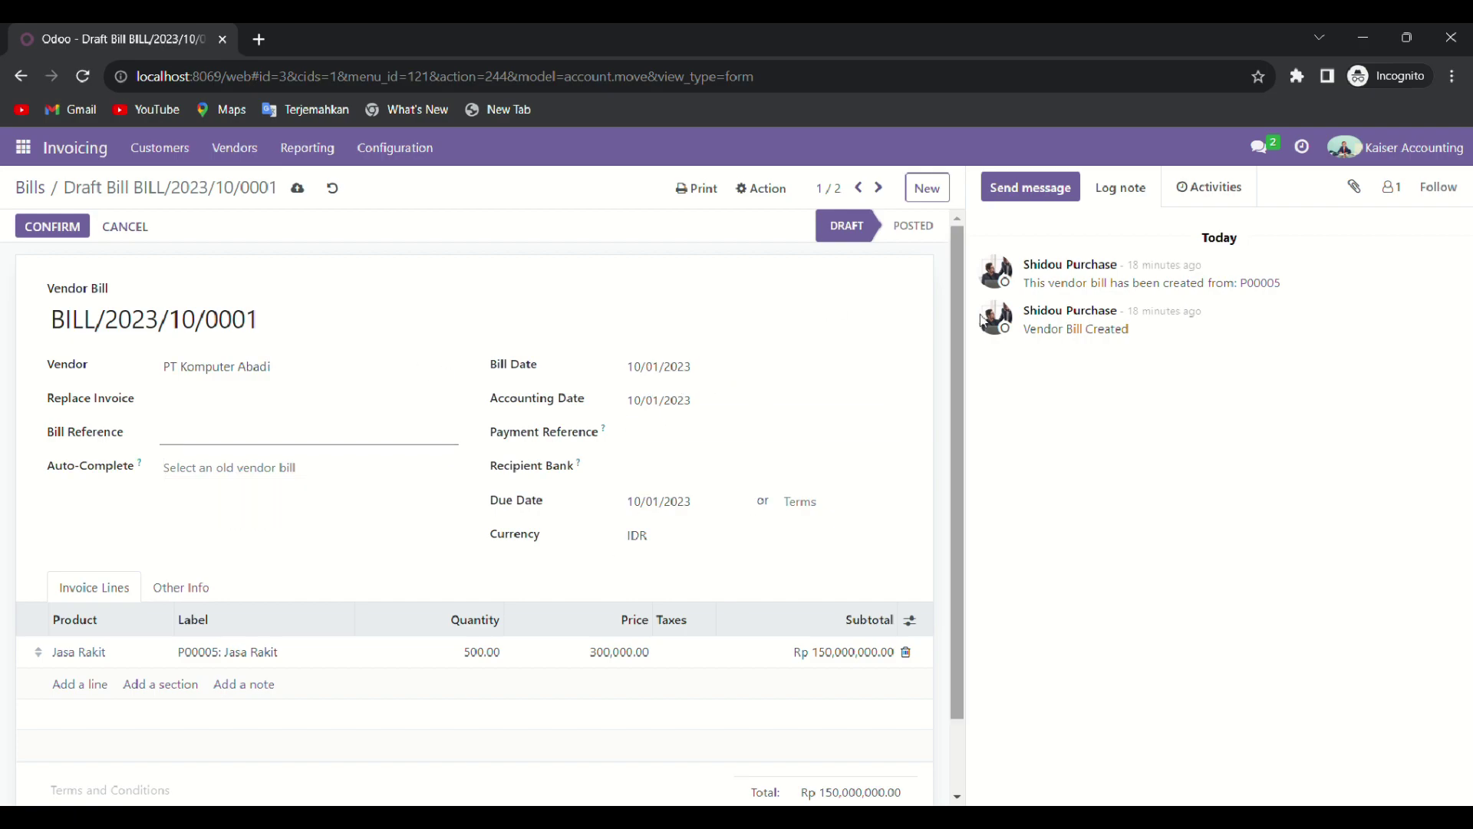
Step: Confirm the vendor bill so it is posted
scroll(477, 668, down, 2)
scroll(342, 540, up, 2)
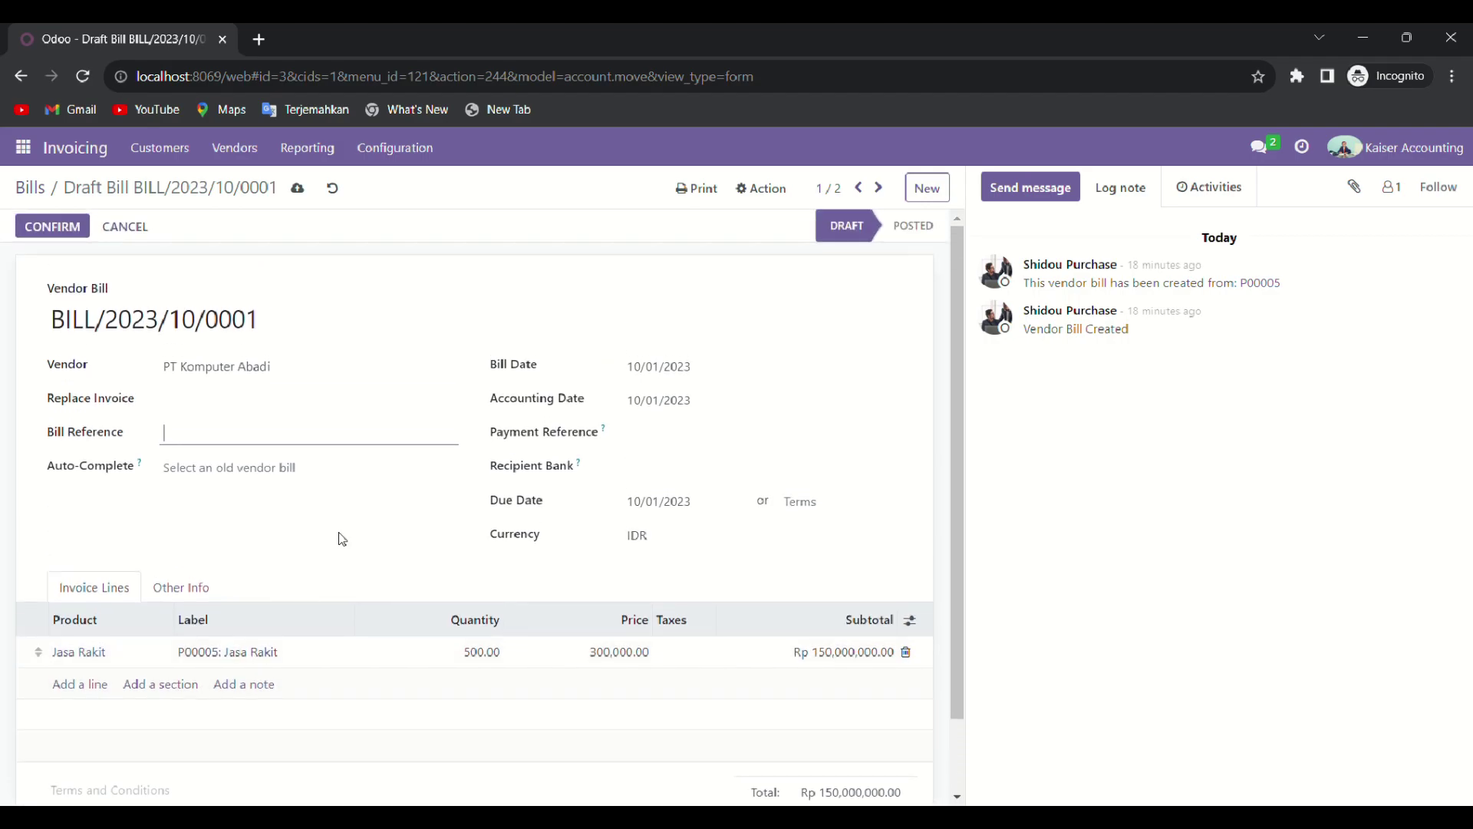
click(67, 233)
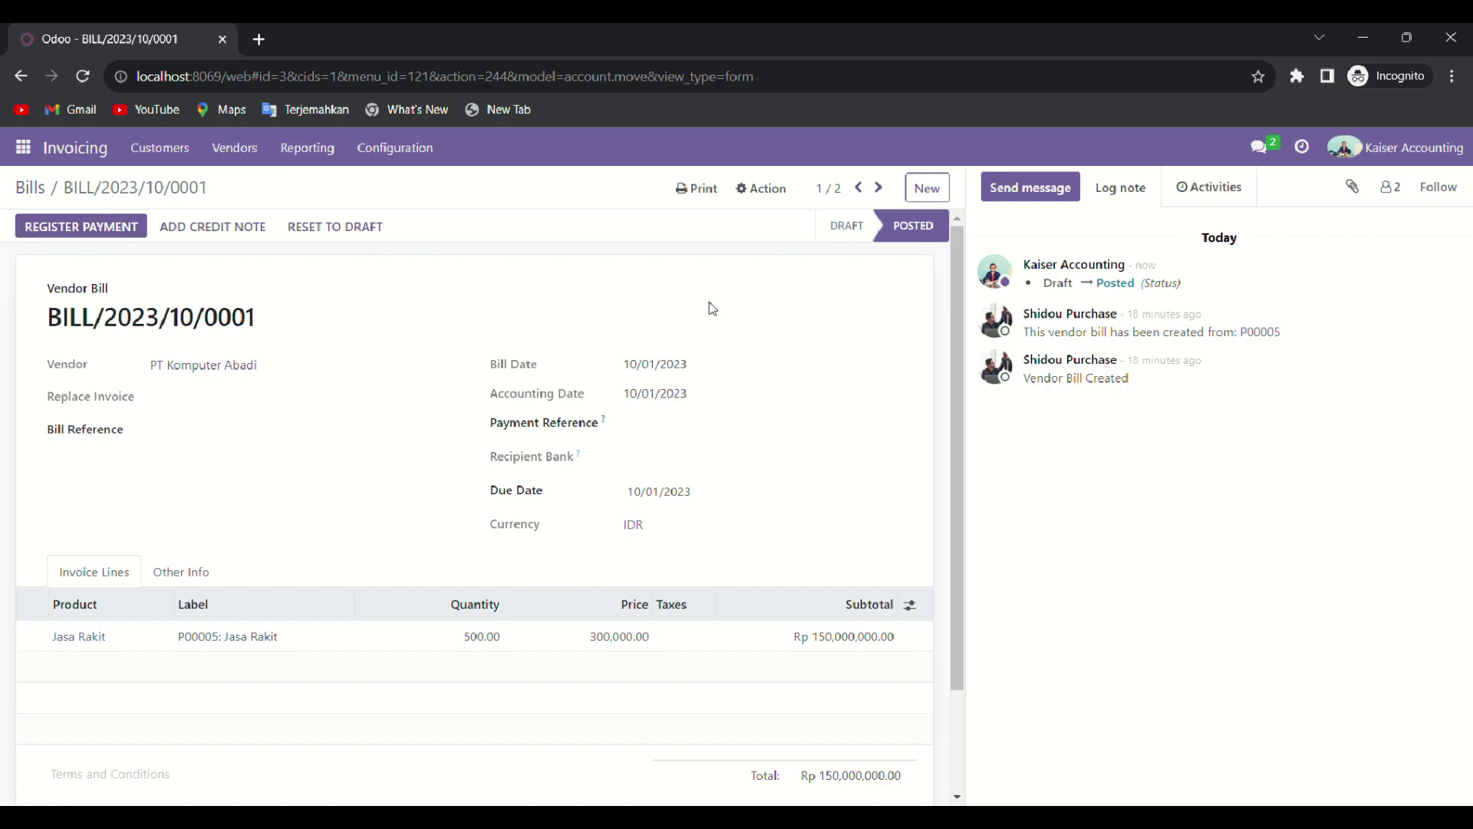
scroll(813, 453, down, 3)
scroll(802, 476, up, 3)
Step: Register the Rp 150,000,000.00 payment for the bill from the Cash journal
click(113, 230)
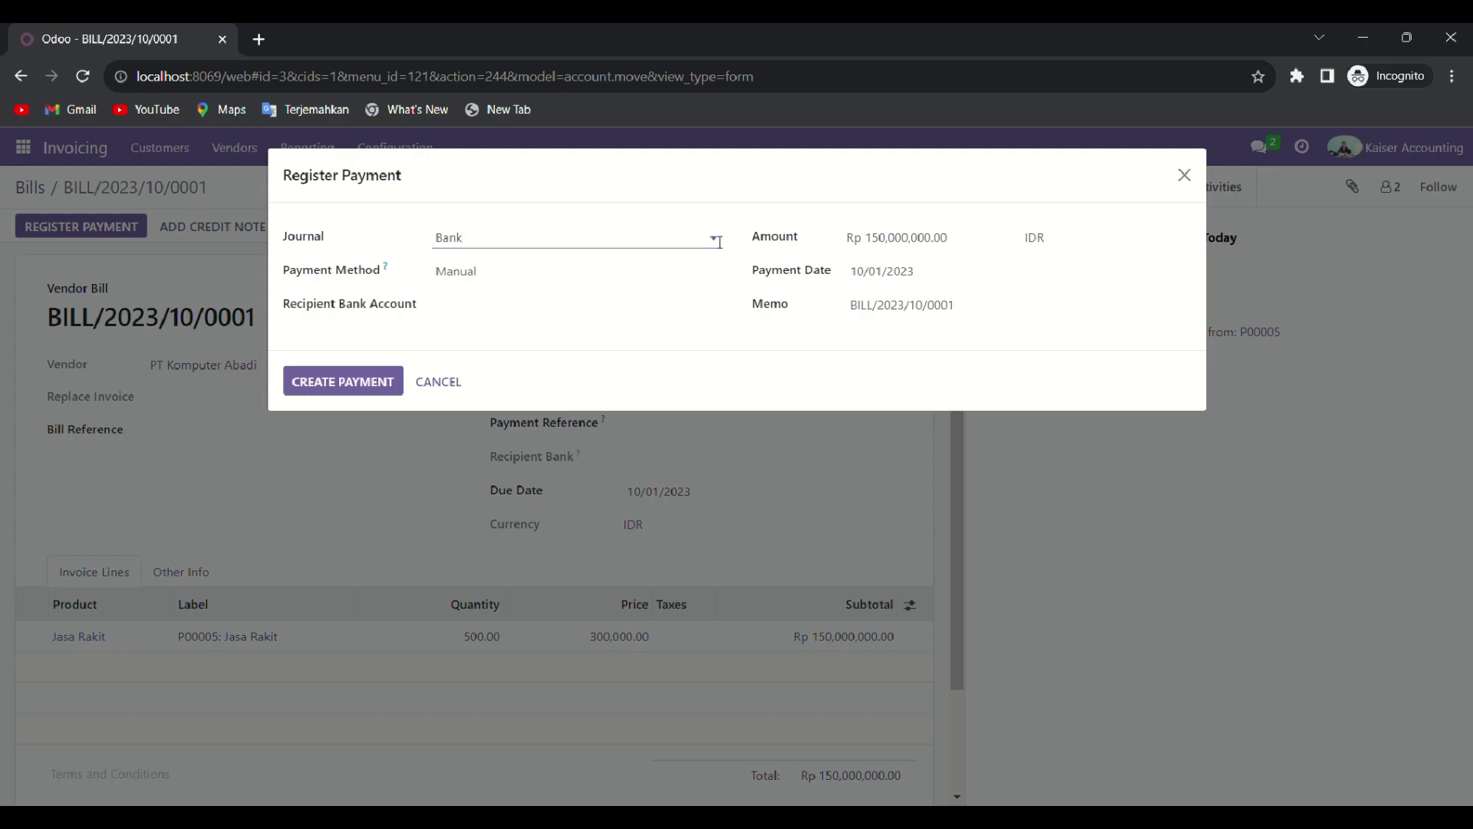
click(719, 242)
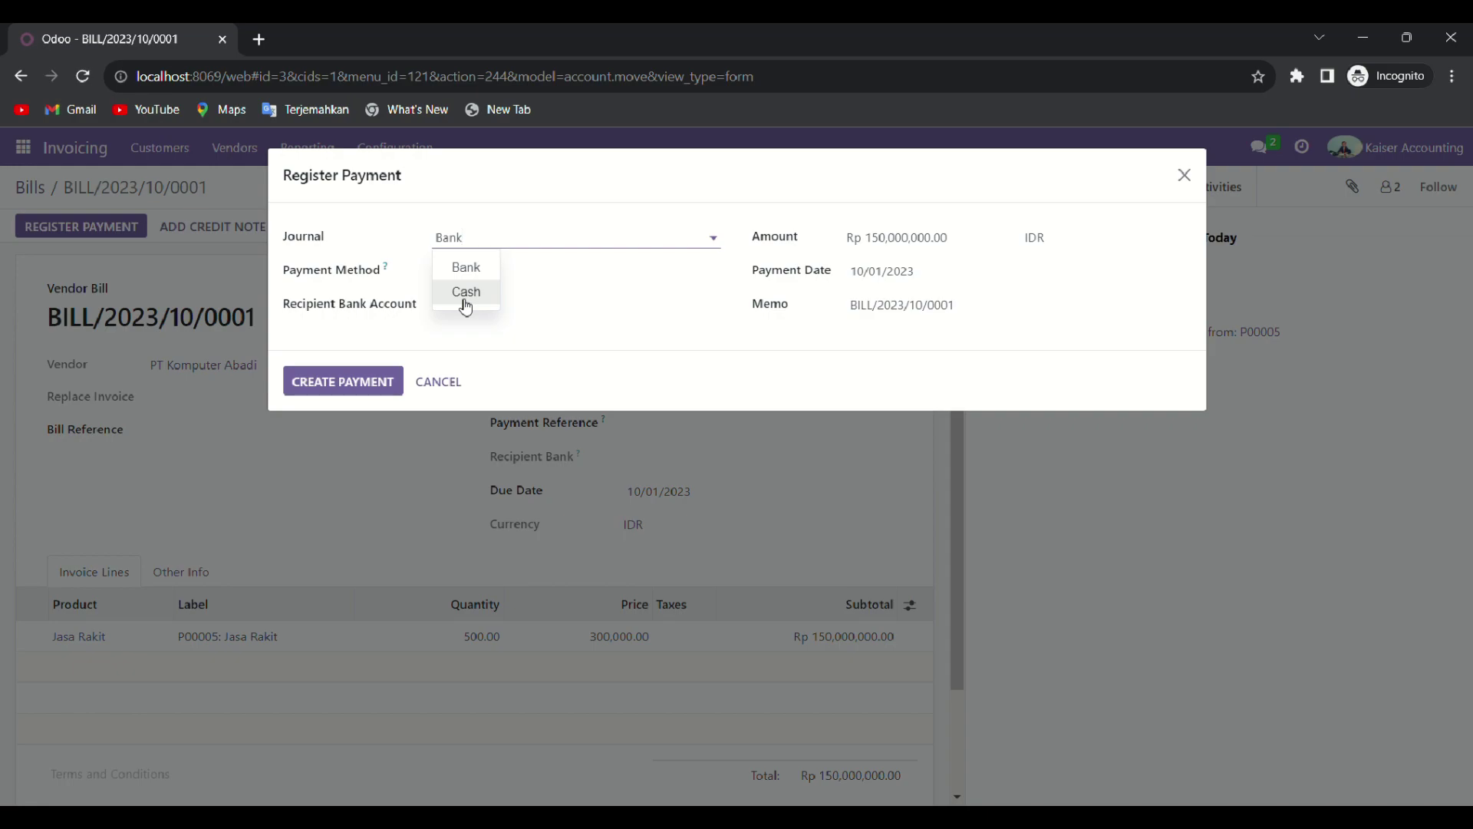
click(466, 299)
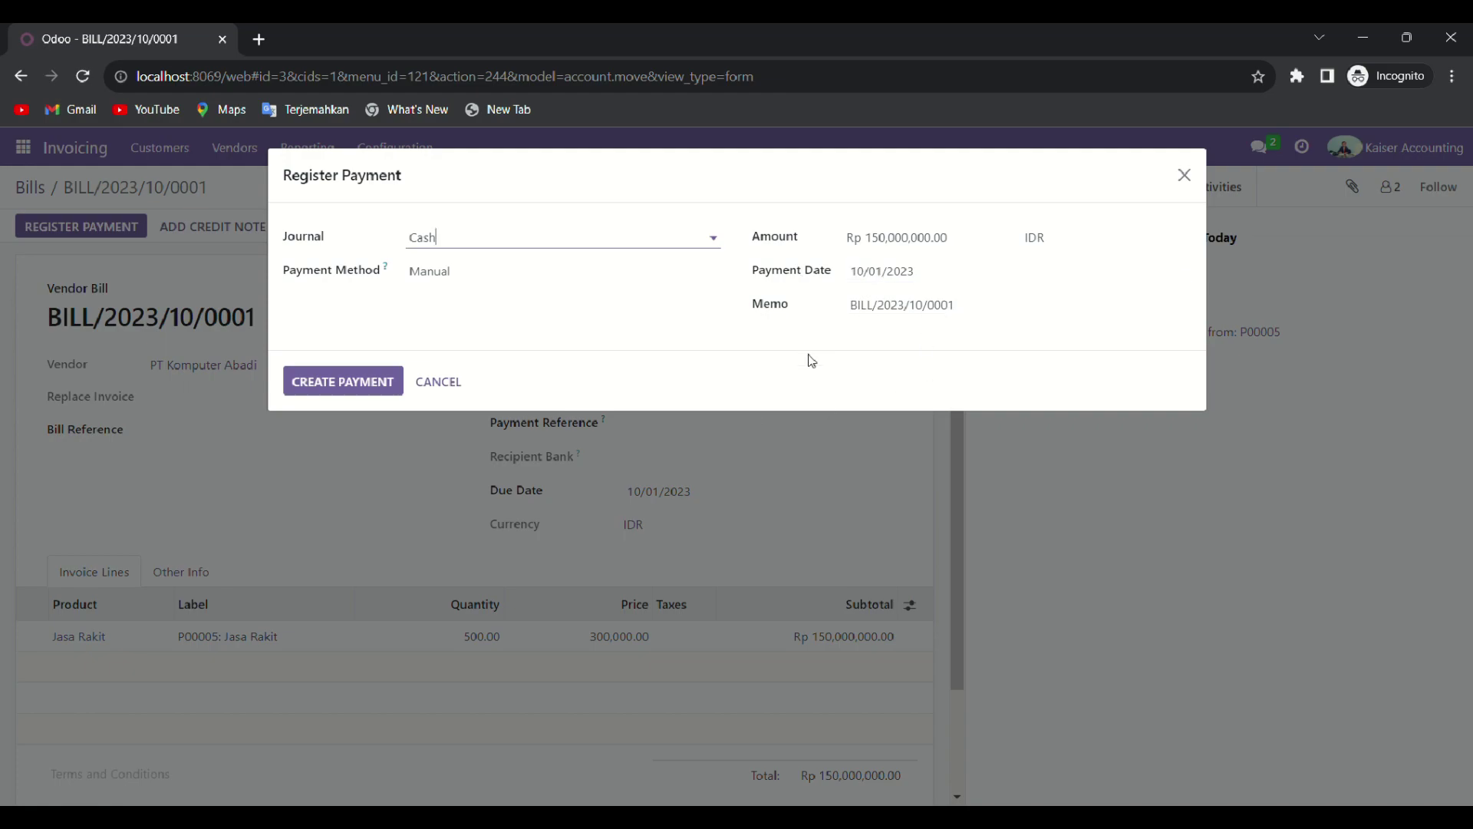
click(366, 389)
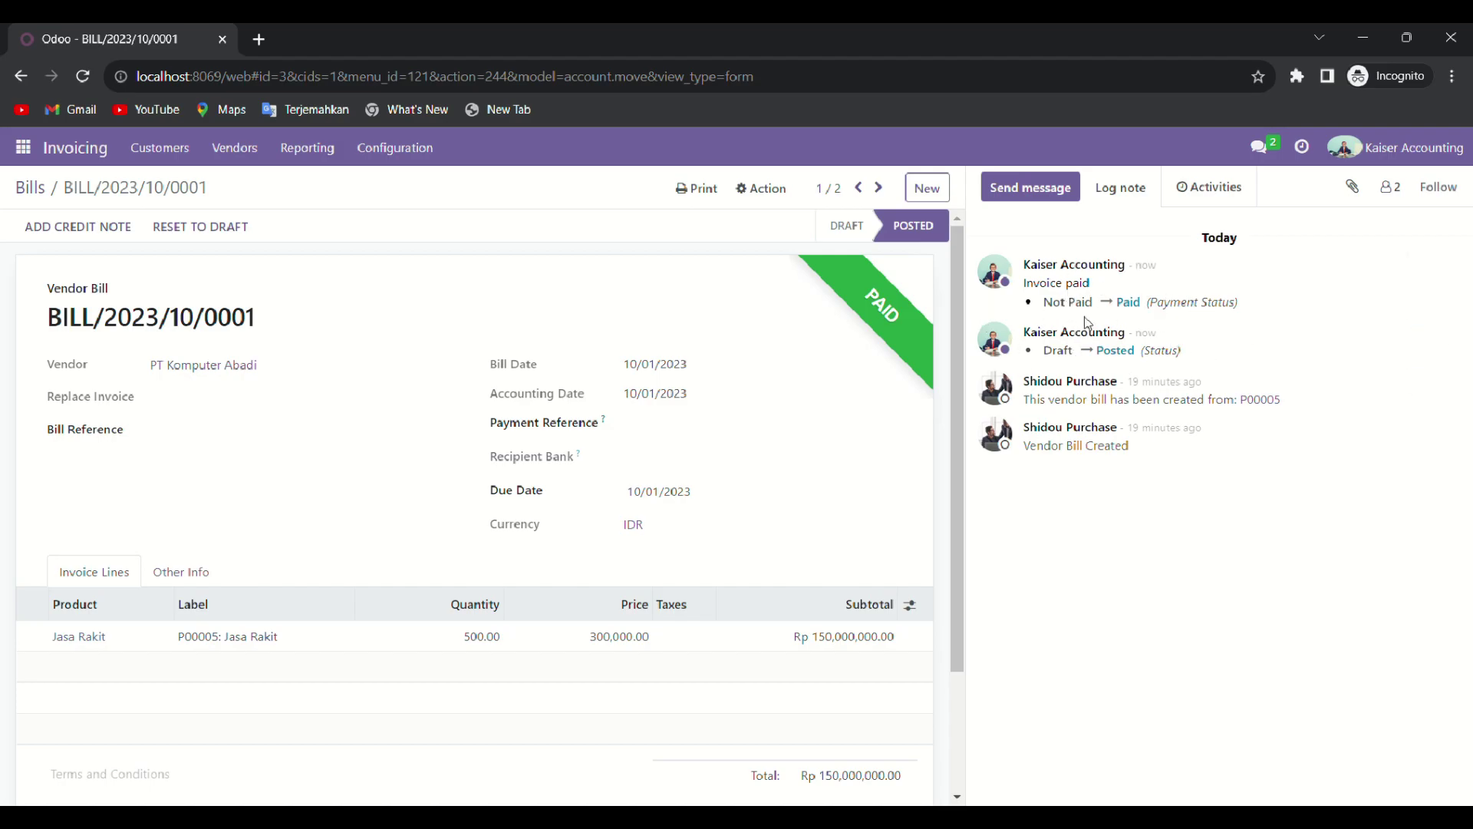
Step: Scroll through the paid bill to check Rp 150,000,000.00 for 500 Jasa Rakit
scroll(864, 660, down, 2)
scroll(767, 672, down, 3)
scroll(690, 637, up, 4)
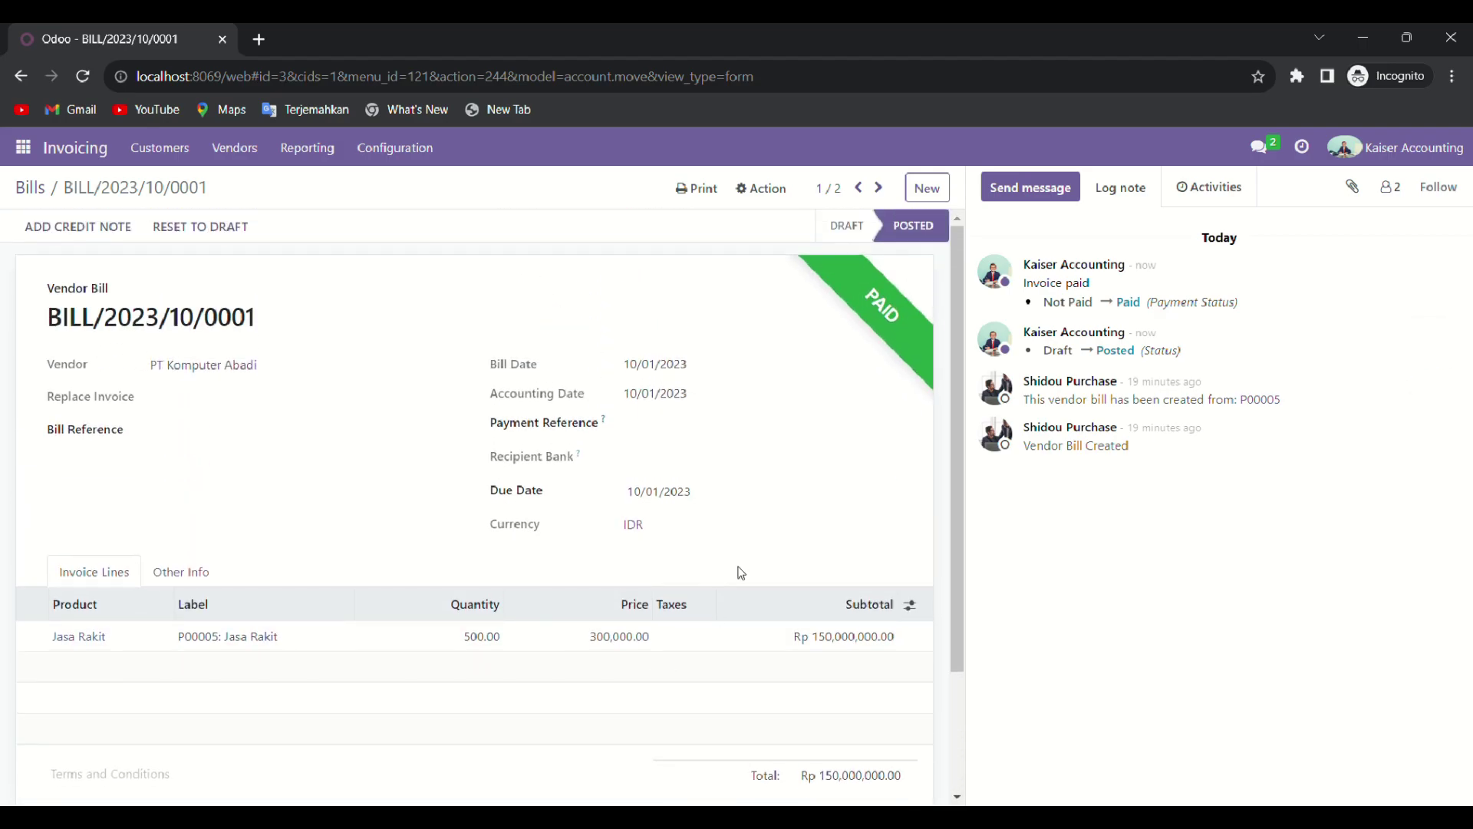